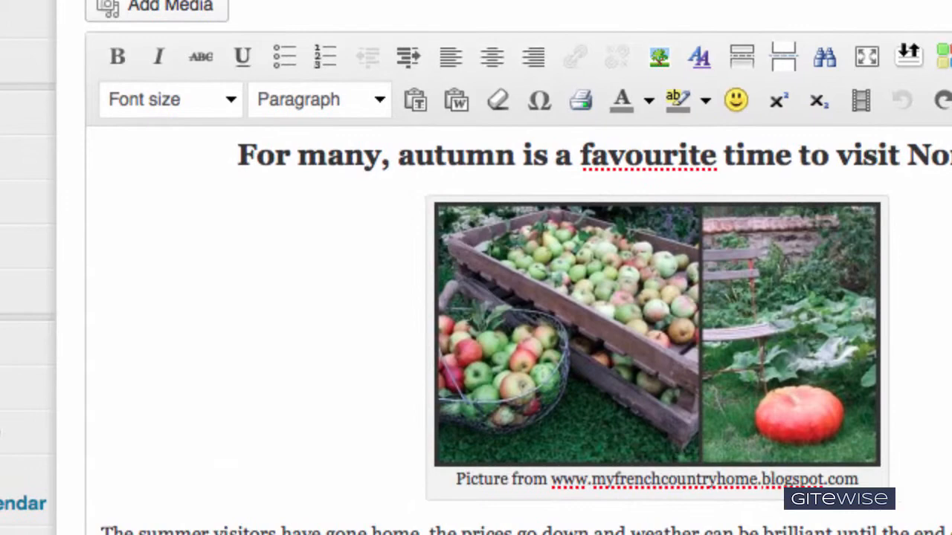
Review the autumn post's text and its HTML source around the festival and fair listings, returning to the visual view
scroll(520, 331, down, 20)
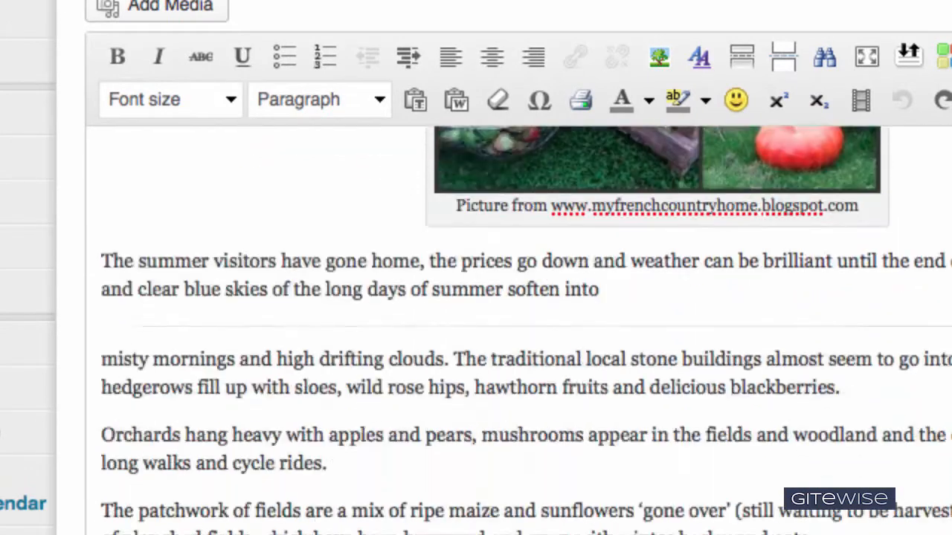
scroll(520, 331, up, 1)
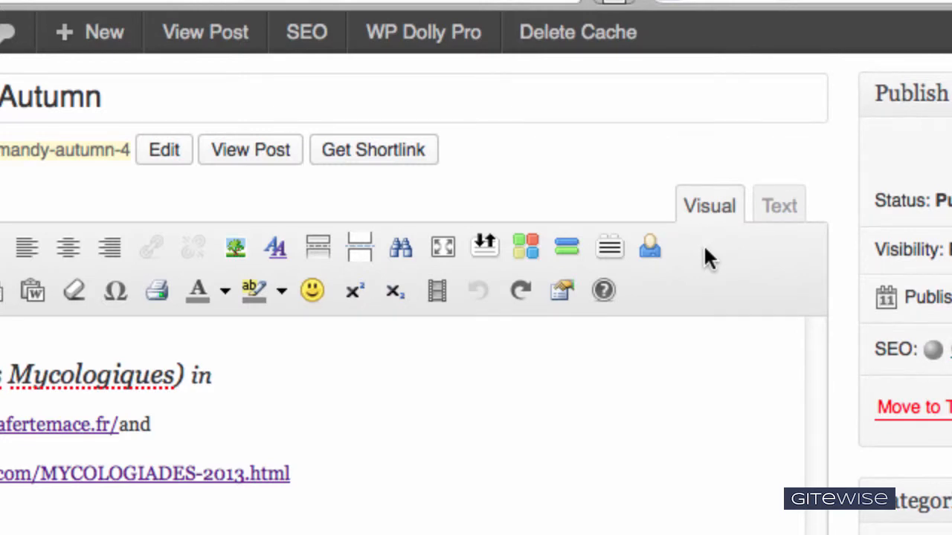
click(781, 207)
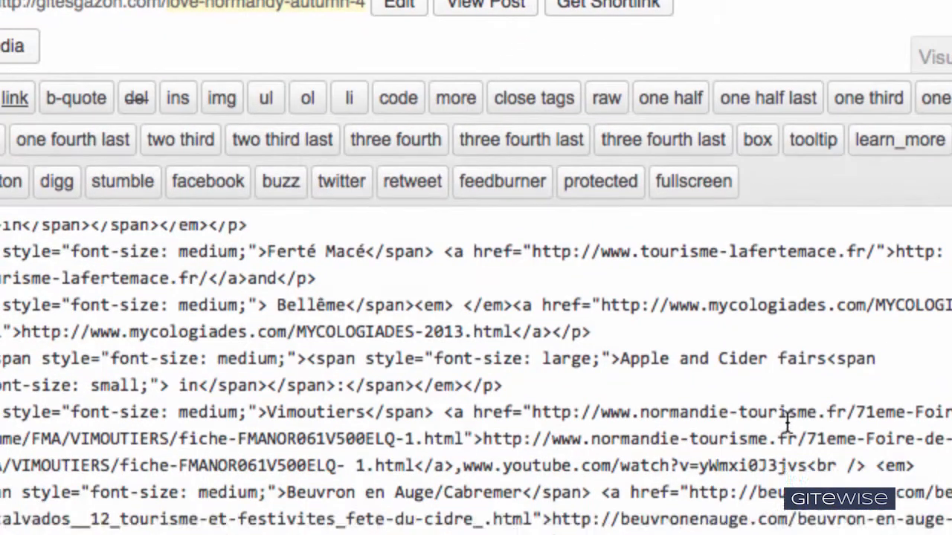
scroll(787, 422, down, 5)
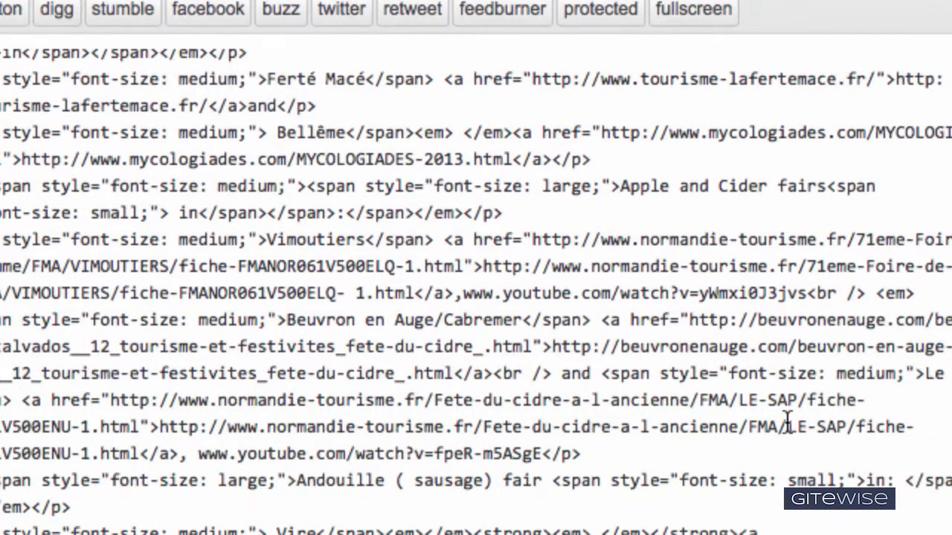
click(920, 454)
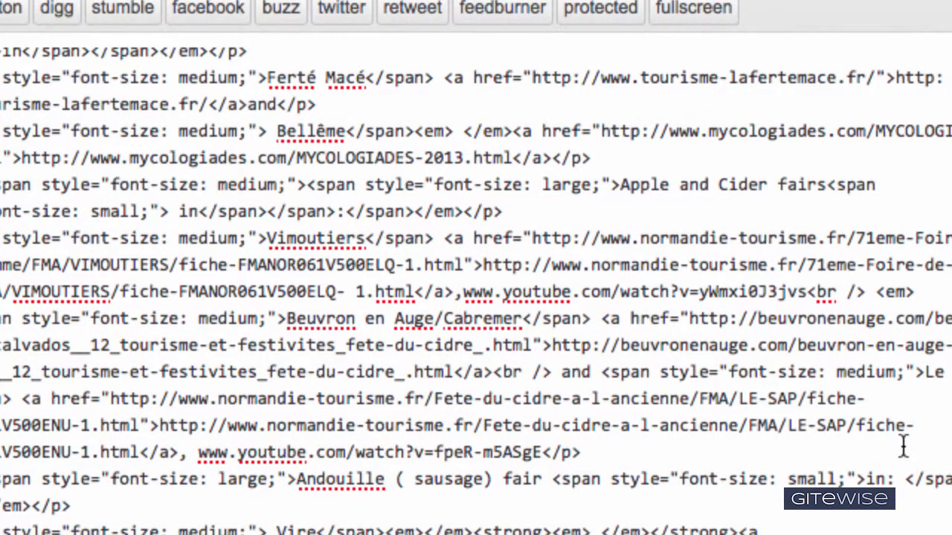
scroll(765, 405, up, 2)
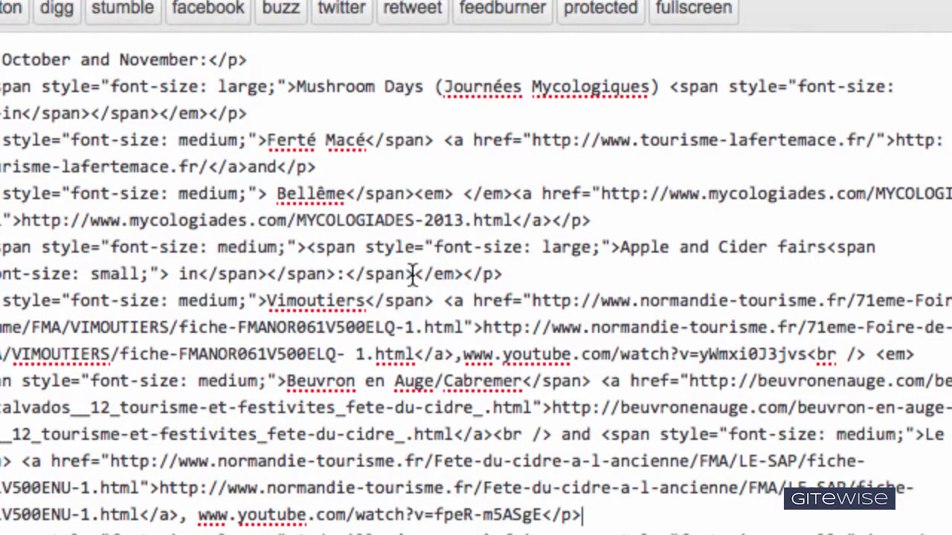
scroll(426, 332, up, 3)
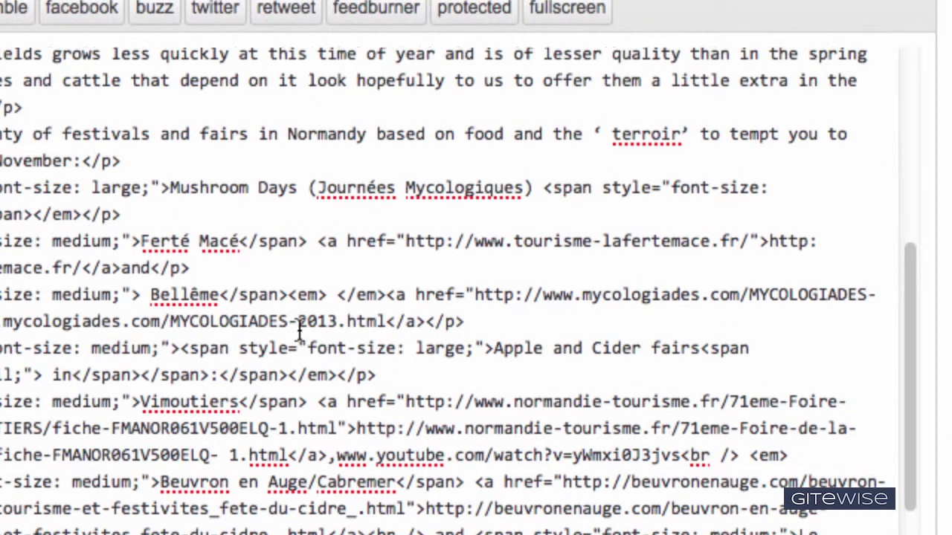
scroll(302, 332, up, 3)
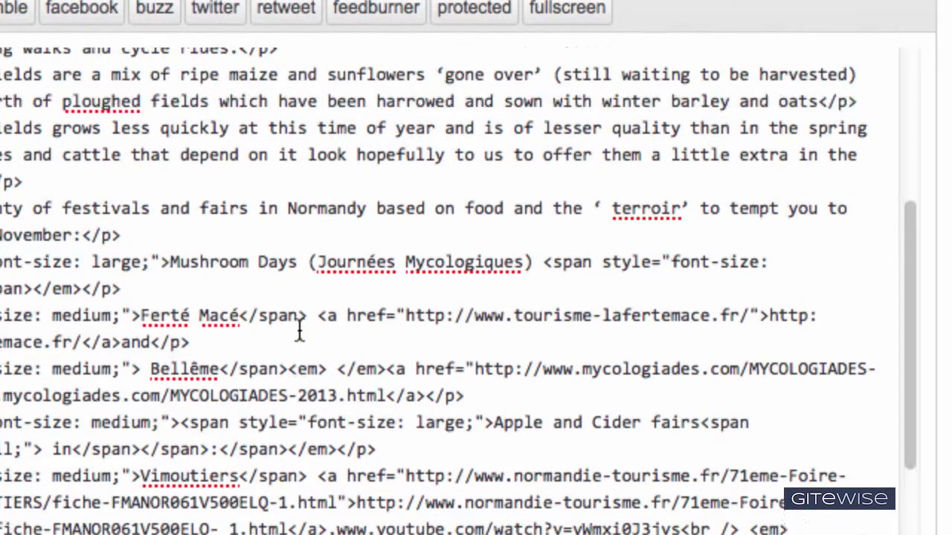
scroll(360, 336, up, 10)
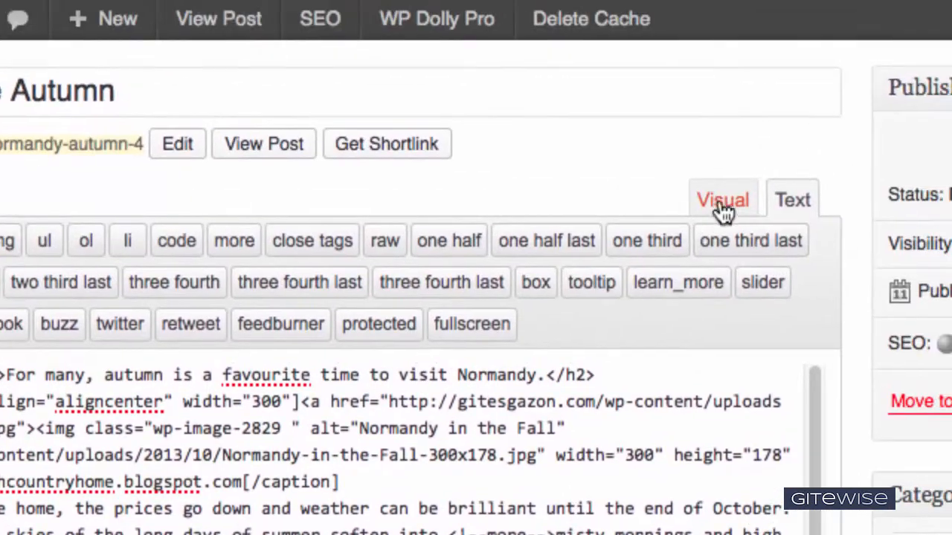
click(722, 202)
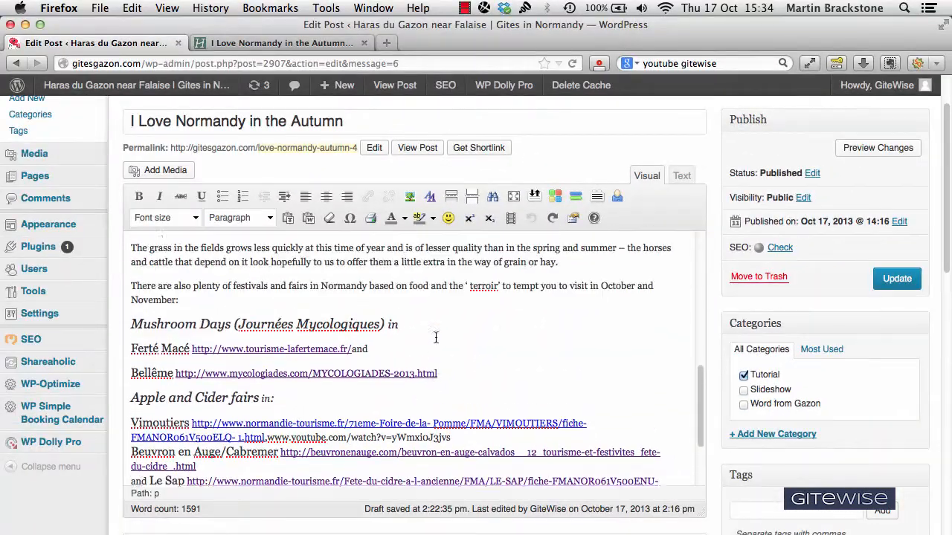
Inspect the font size and italic formatting of the Mushroom Days, Ferté Macé and Apple and Cider fairs lines
scroll(436, 337, up, 1)
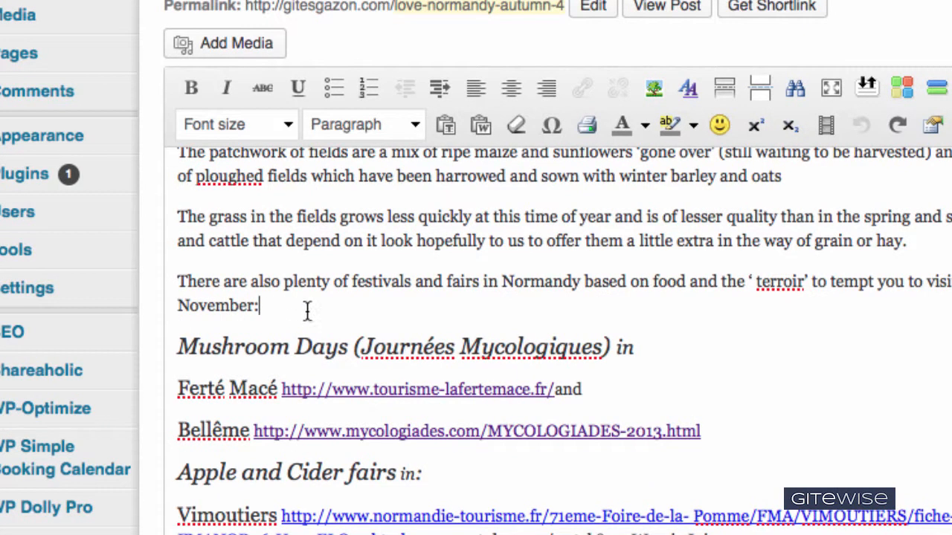
drag(308, 308, 667, 355)
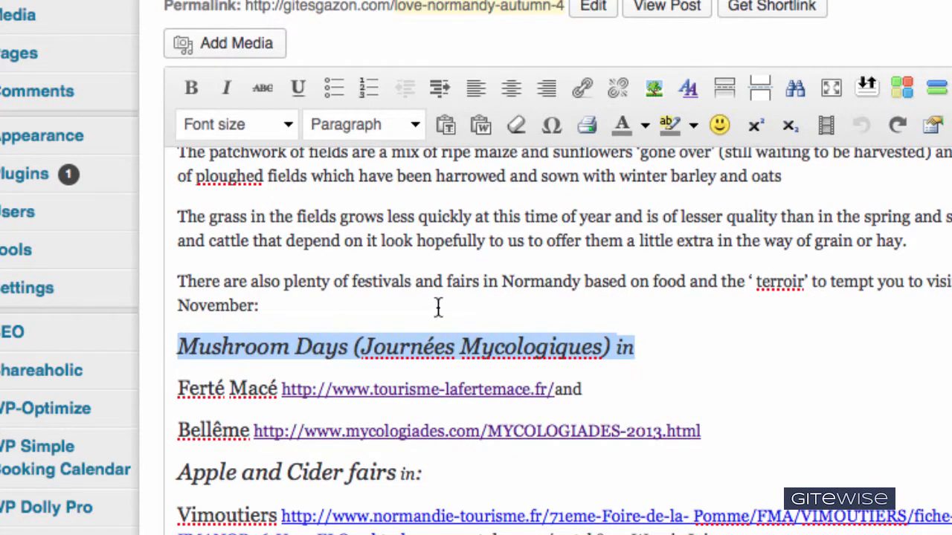
click(552, 342)
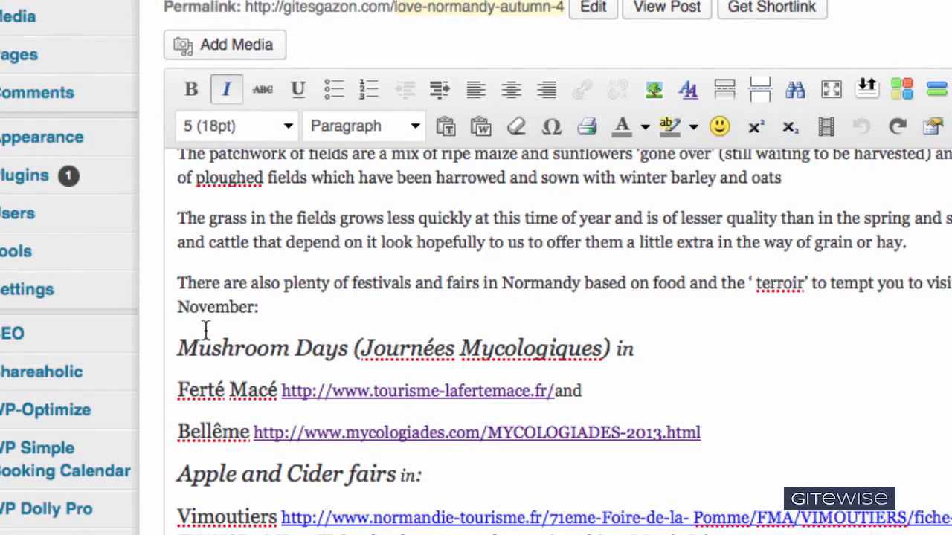
click(215, 389)
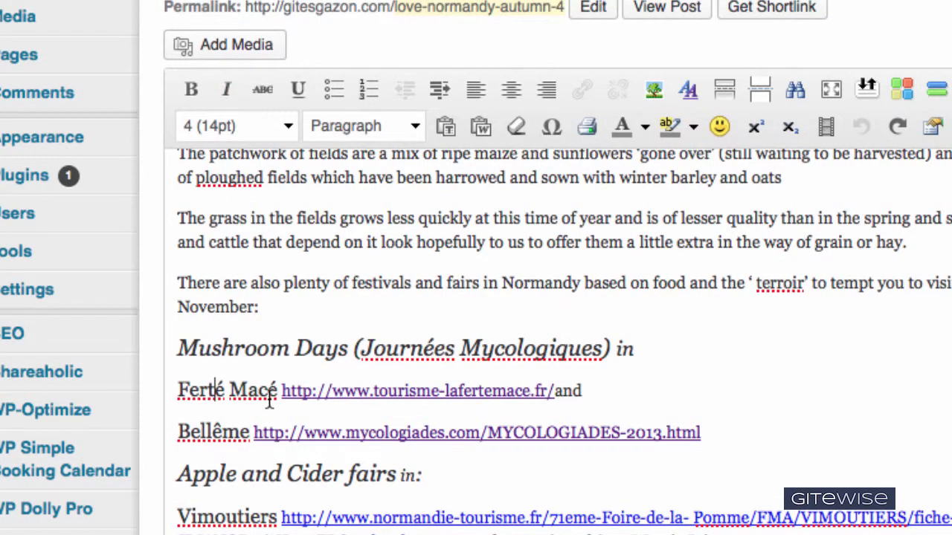
click(357, 473)
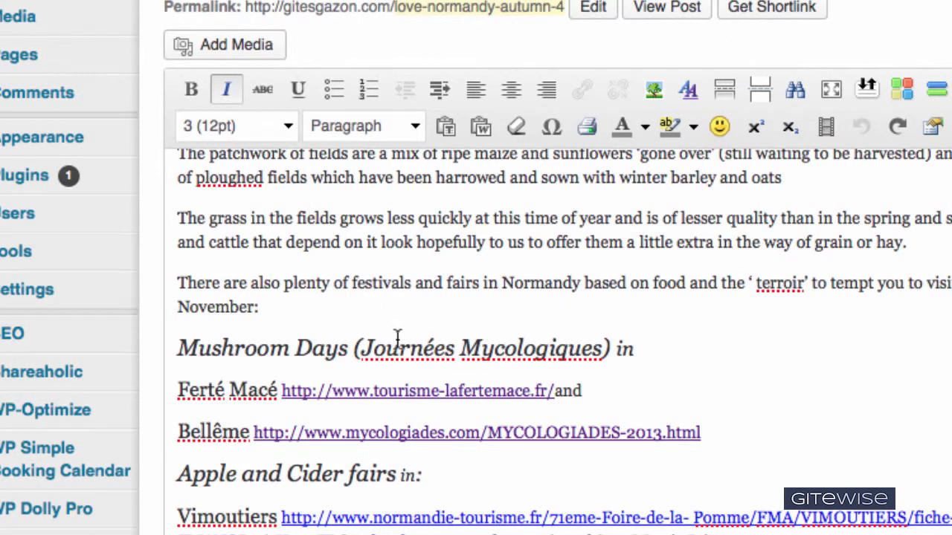
Remove the formatting from the lines running from Mushroom Days through Apple and Cider fairs
click(462, 470)
drag(454, 480, 173, 340)
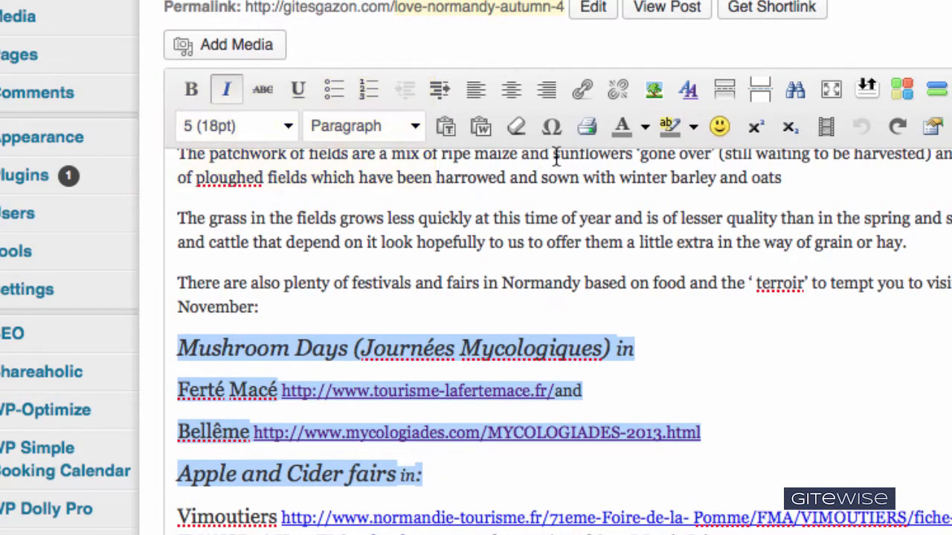
click(517, 128)
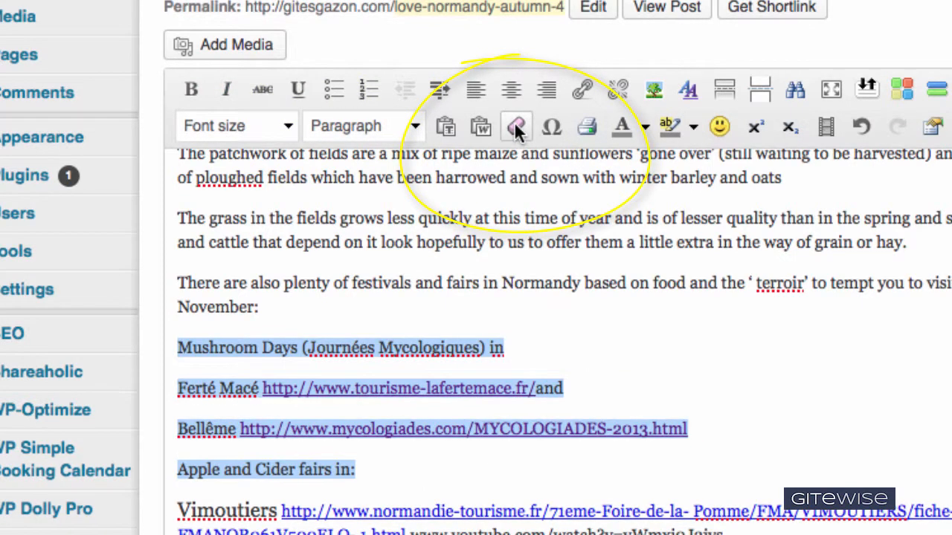
click(598, 357)
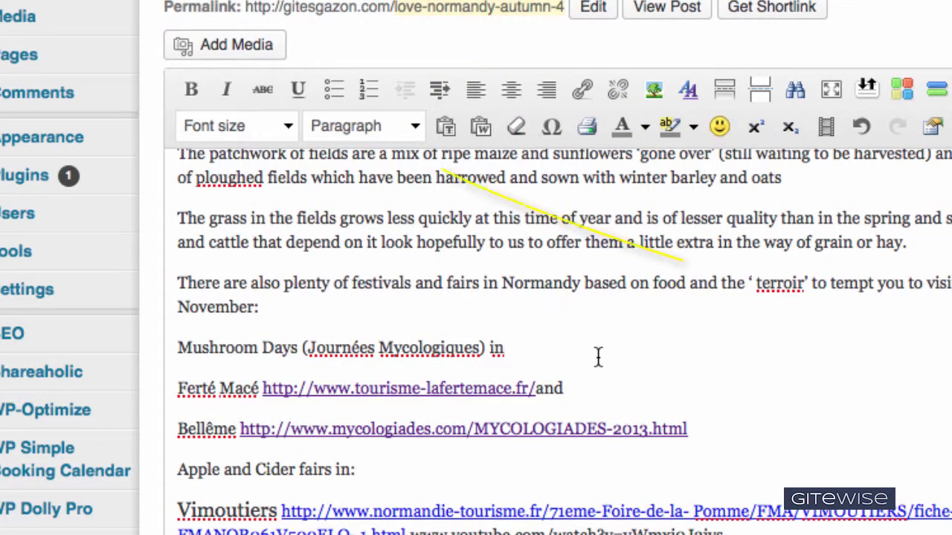
Remove the trailing word "in" from the "Mushroom Days (Journées Mycologiques)" line, keeping the closing bracket
click(527, 357)
key(BackSpace)
key(BackSpace)
key(BackSpace)
key(BackSpace)
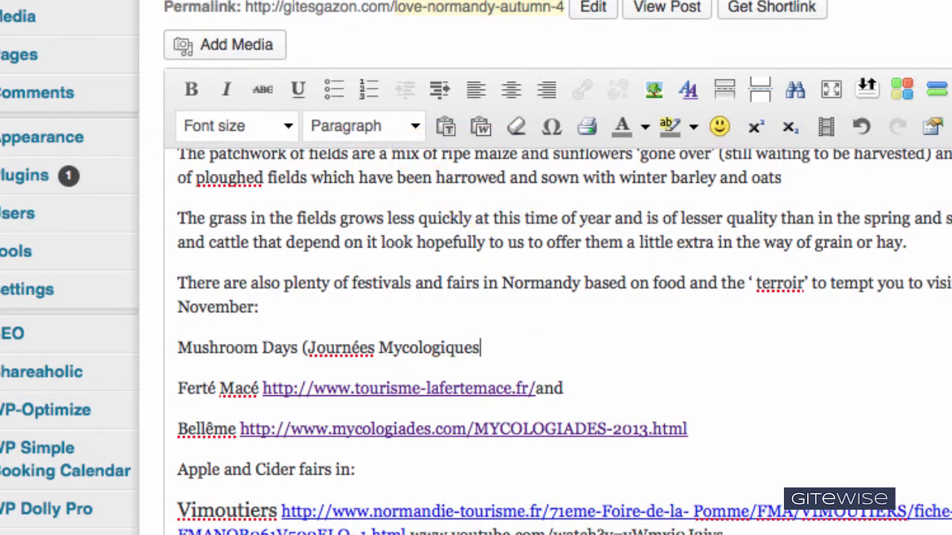
text())
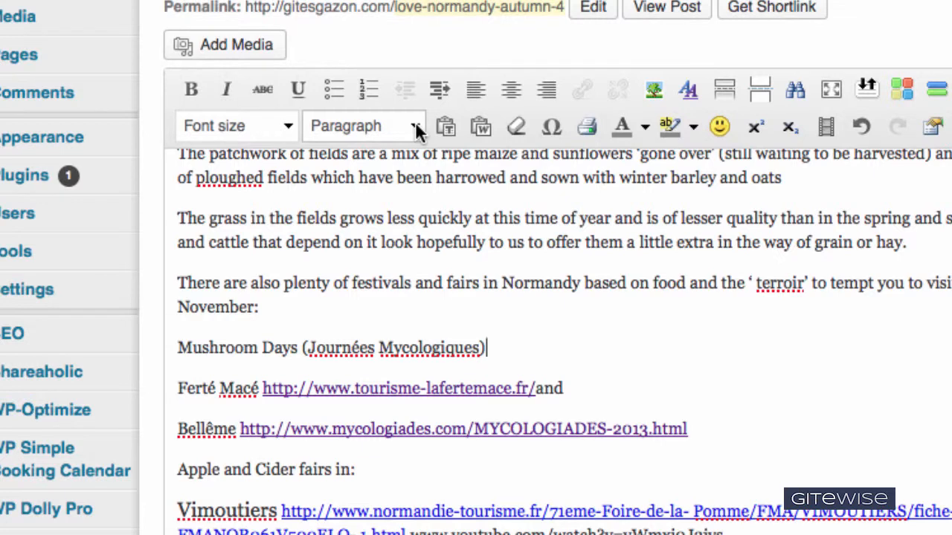
Delete the closing bracket after "Mycologiques" and format the Mushroom Days line as Heading 3
click(516, 348)
key(BackSpace)
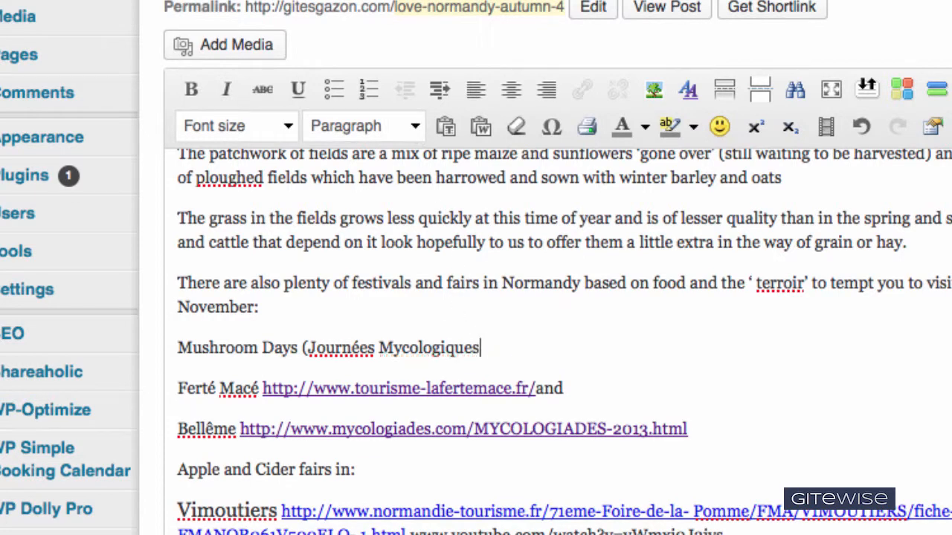
click(413, 127)
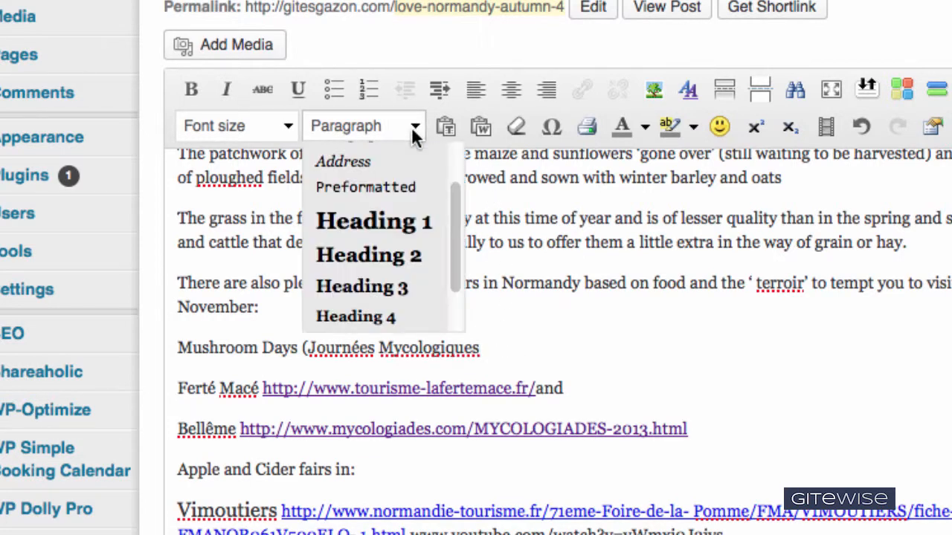
click(391, 288)
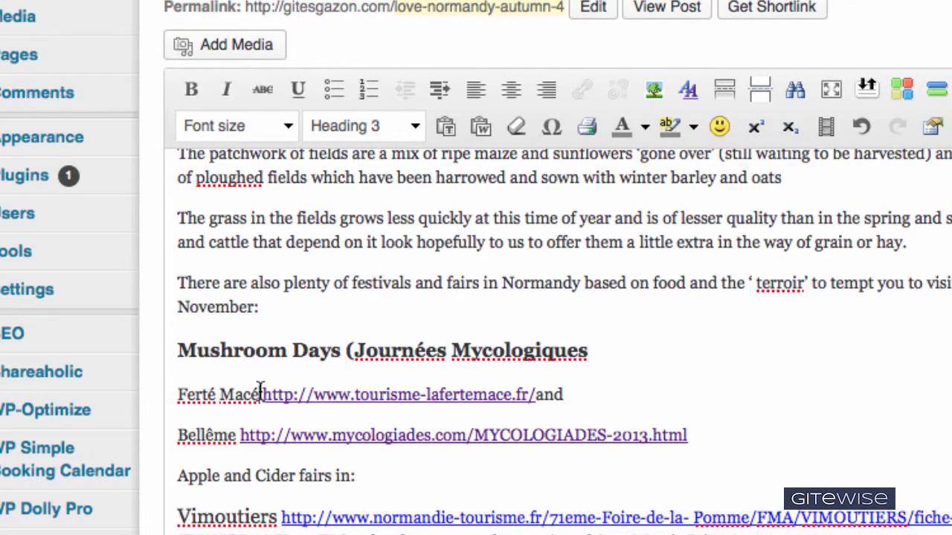
Copy the destination URL of the web link beside Ferté Macé and leave its link settings unchanged
drag(261, 392, 174, 393)
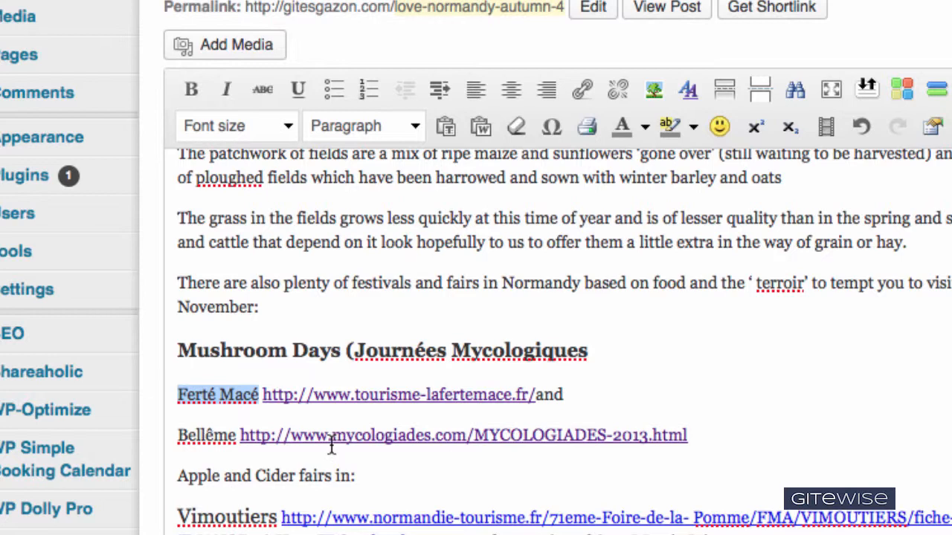
click(446, 399)
double_click(455, 400)
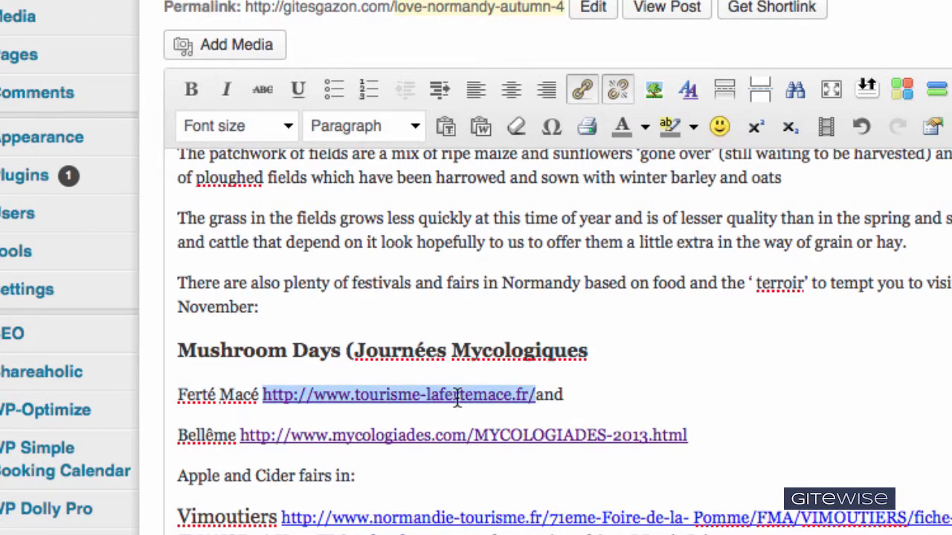
click(583, 86)
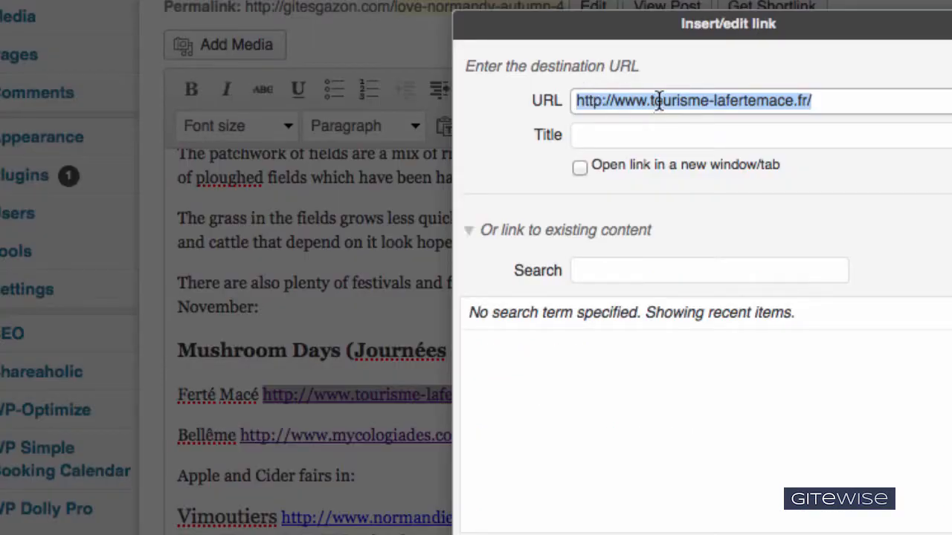
right_click(662, 109)
click(694, 188)
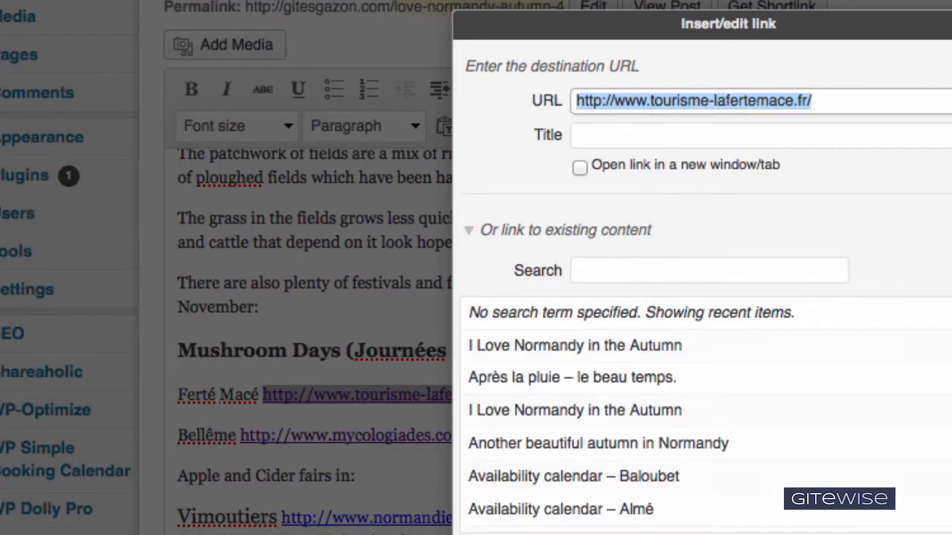
key(Escape)
drag(260, 395, 177, 394)
click(583, 89)
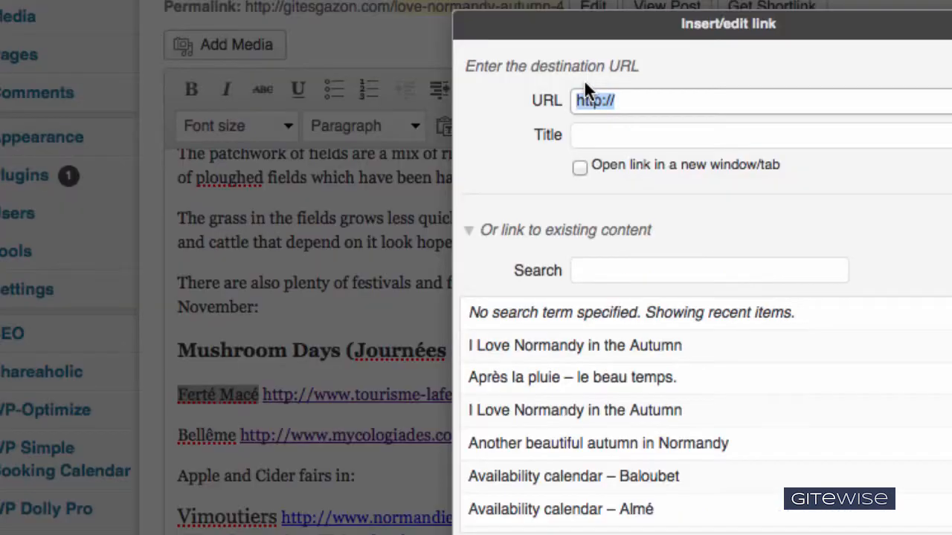
key(ctrl+v)
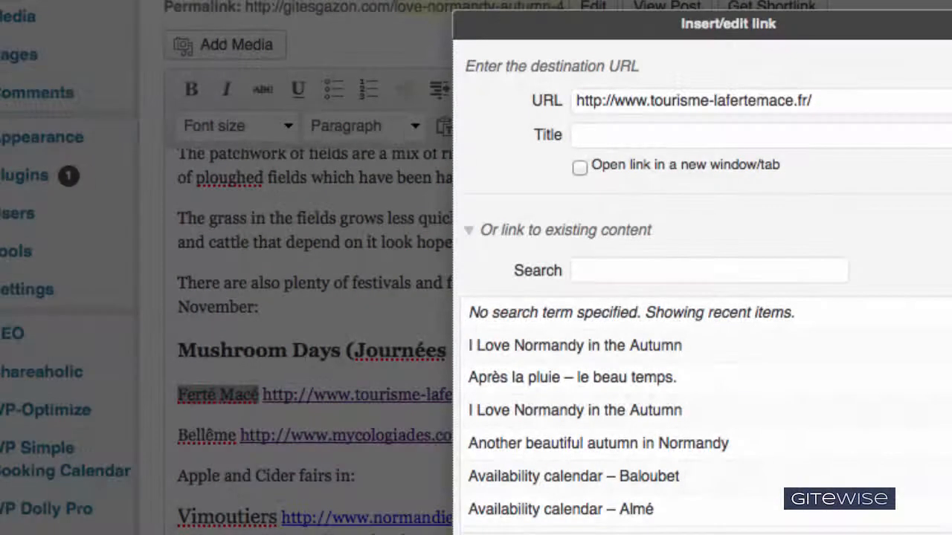
key(Return)
Delete the written-out URL and the word "and" following the linked Ferté Macé text
key(BackSpace)
key(BackSpace)
key(BackSpace)
key(BackSpace)
key(BackSpace)
key(BackSpace)
key(BackSpace)
key(BackSpace)
key(BackSpace)
key(BackSpace)
key(BackSpace)
key(BackSpace)
key(BackSpace)
key(BackSpace)
key(BackSpace)
key(BackSpace)
key(BackSpace)
key(BackSpace)
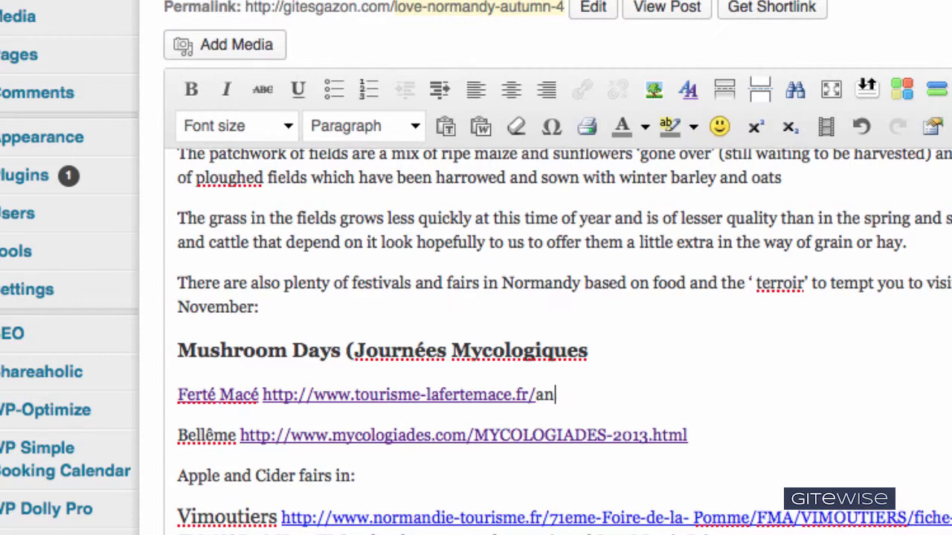
key(BackSpace)
key(BackSpace)
key(BackSpace)
key(BackSpace)
key(BackSpace)
key(BackSpace)
key(BackSpace)
key(BackSpace)
key(BackSpace)
key(BackSpace)
key(BackSpace)
key(BackSpace)
key(BackSpace)
key(BackSpace)
key(BackSpace)
key(BackSpace)
key(BackSpace)
key(BackSpace)
key(BackSpace)
key(BackSpace)
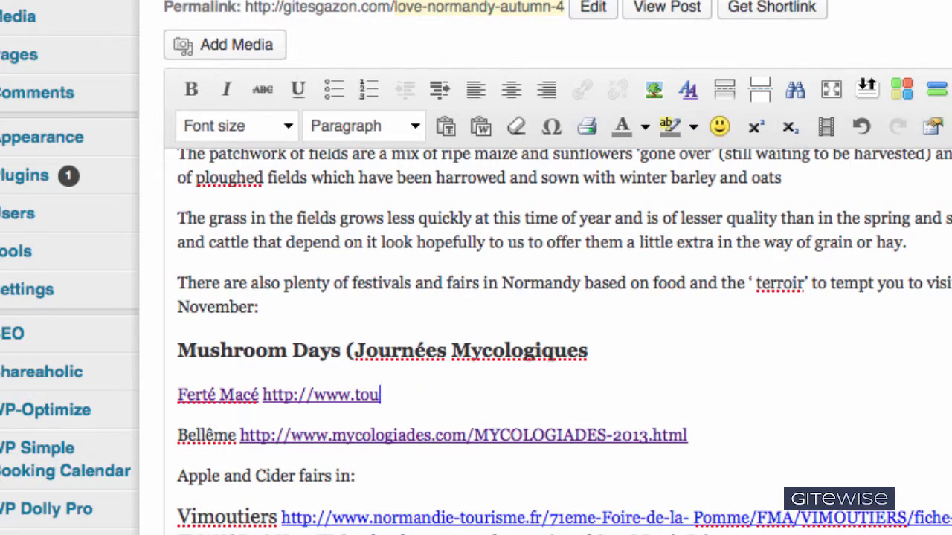
key(BackSpace)
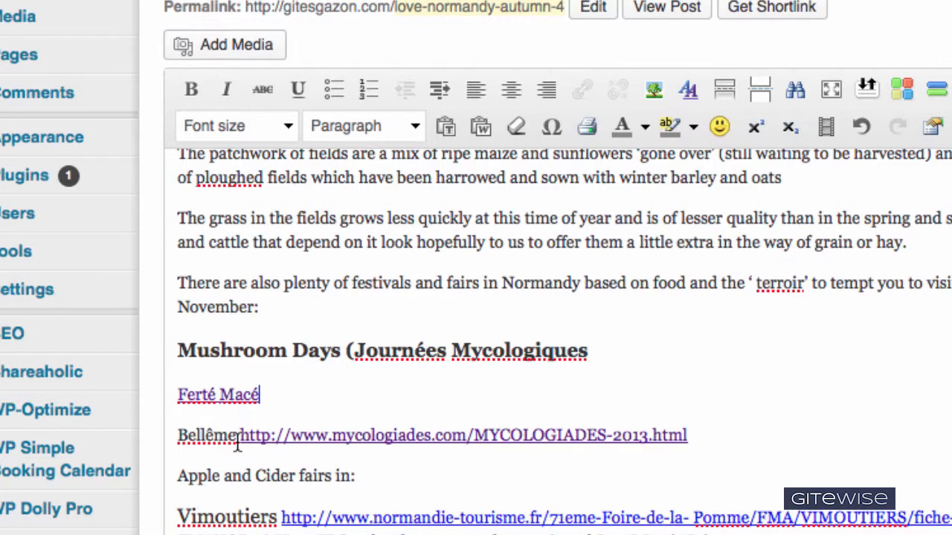
Copy the destination URL of the mycologiades.com link beside Bellême and close its link settings
click(377, 436)
click(583, 88)
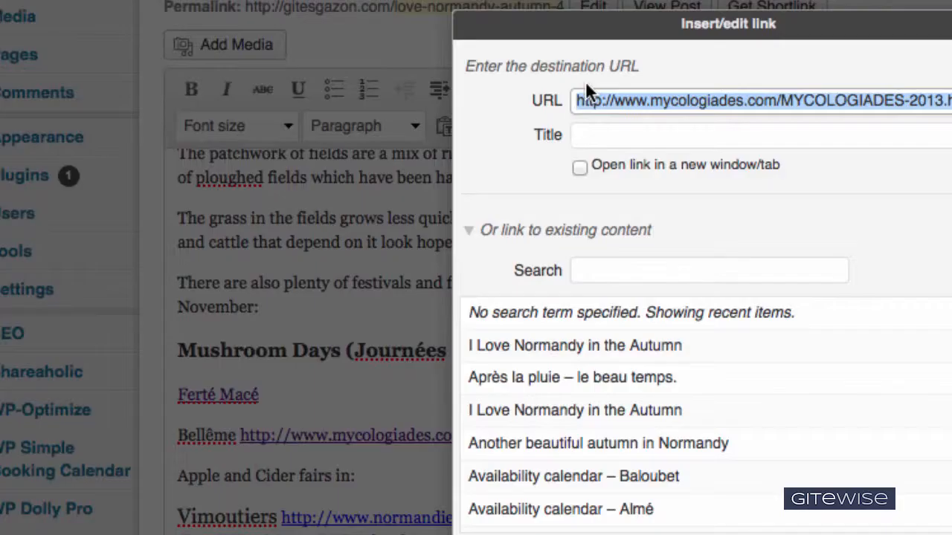
right_click(636, 92)
click(696, 179)
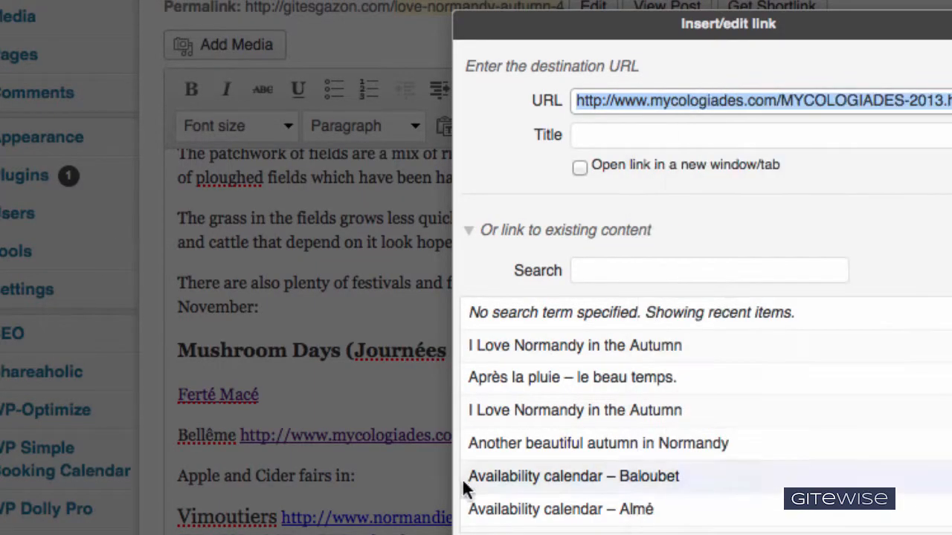
click(482, 534)
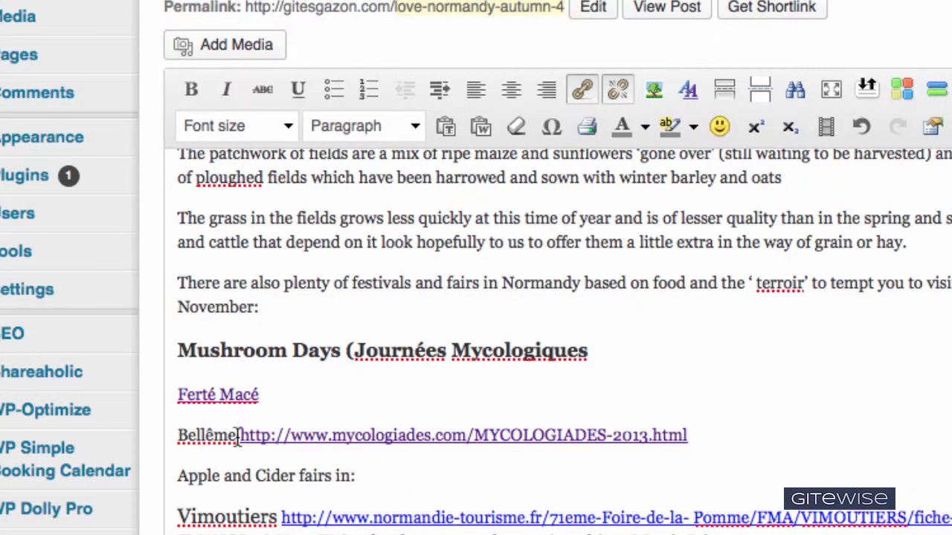
drag(236, 436, 177, 436)
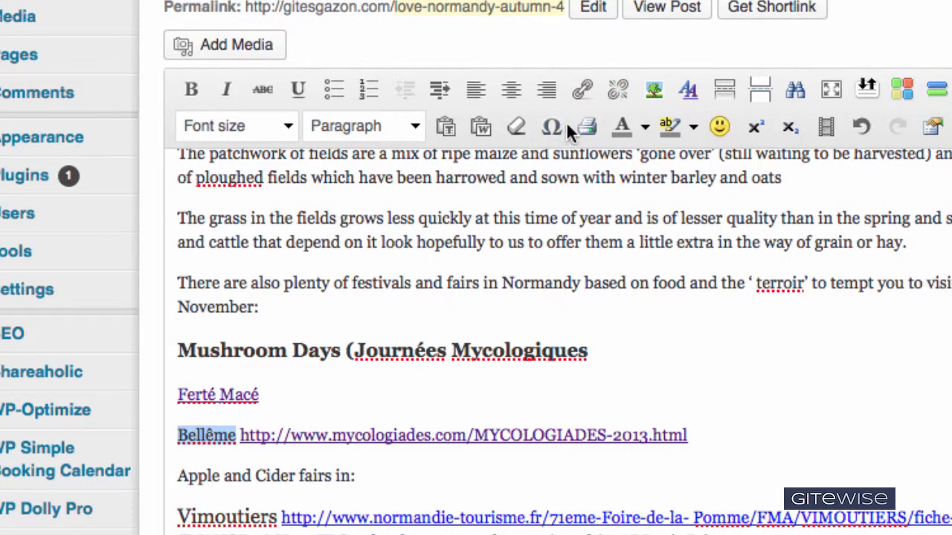
click(587, 84)
key(ctrl+v)
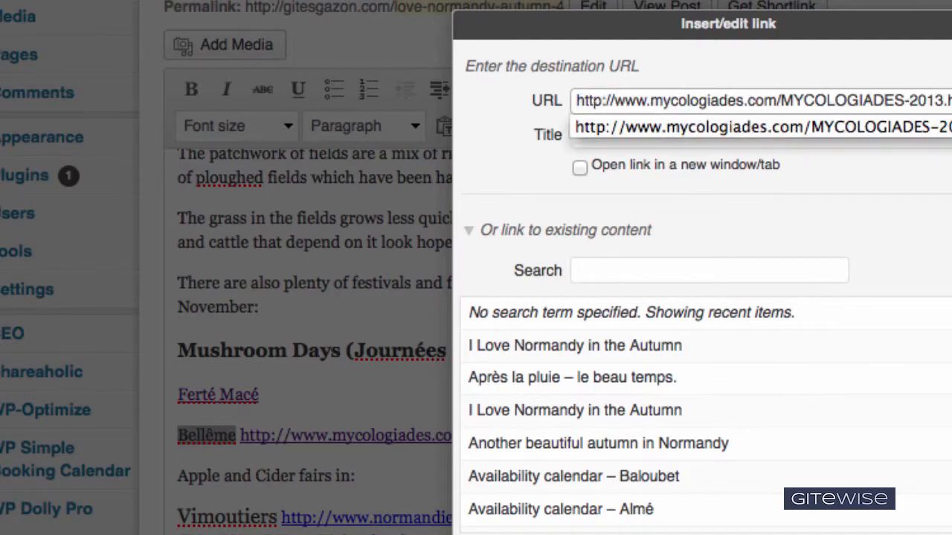
key(Return)
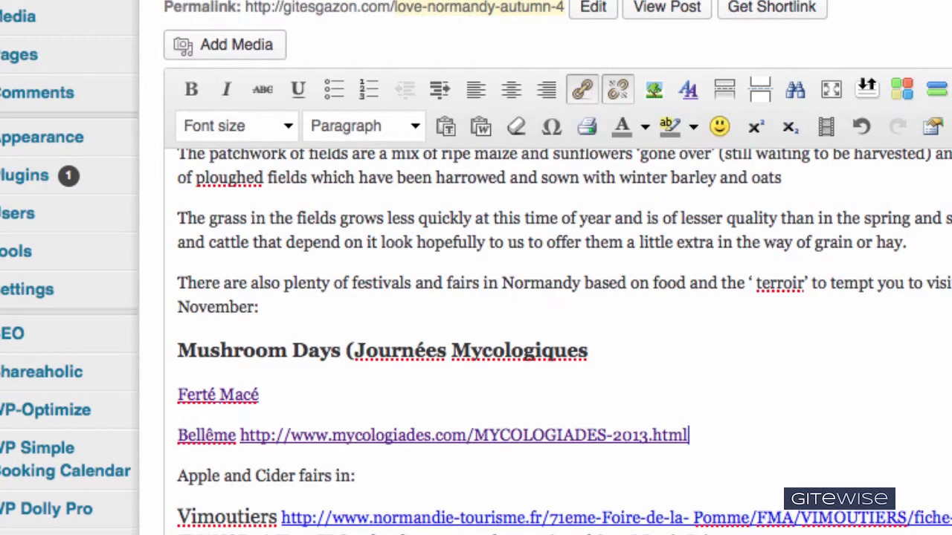
Delete the written-out mycologiades.com URL following the linked Bellême text and indent the Ferté Macé and Bellême lines one level
key(BackSpace)
key(BackSpace)
key(BackSpace)
key(BackSpace)
key(BackSpace)
key(BackSpace)
key(BackSpace)
key(BackSpace)
key(BackSpace)
key(BackSpace)
key(BackSpace)
key(BackSpace)
key(BackSpace)
key(BackSpace)
key(BackSpace)
key(BackSpace)
key(BackSpace)
key(BackSpace)
key(BackSpace)
key(BackSpace)
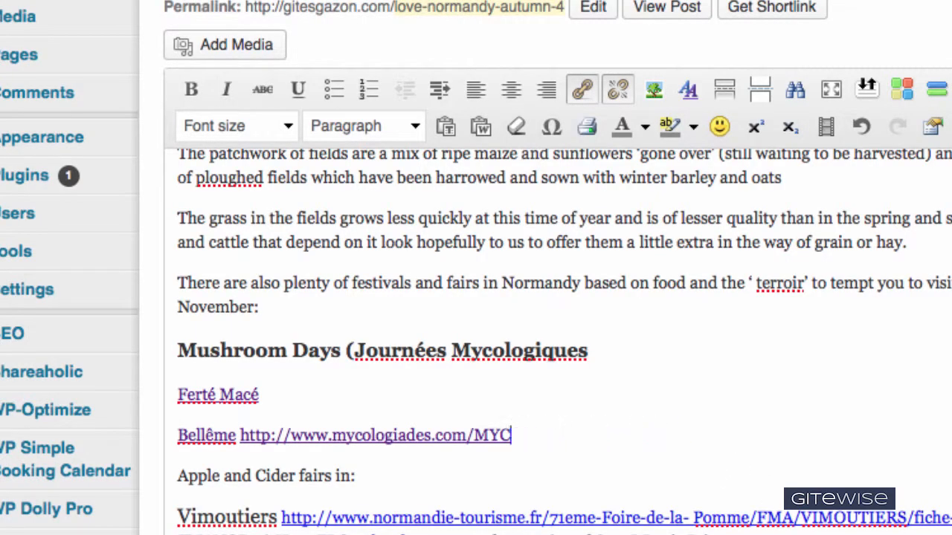
key(BackSpace)
key(BackSpace)
key(BackSpace)
key(BackSpace)
key(BackSpace)
key(BackSpace)
key(BackSpace)
key(BackSpace)
key(BackSpace)
key(BackSpace)
key(BackSpace)
key(BackSpace)
key(BackSpace)
key(BackSpace)
key(BackSpace)
key(BackSpace)
key(BackSpace)
key(BackSpace)
key(BackSpace)
key(BackSpace)
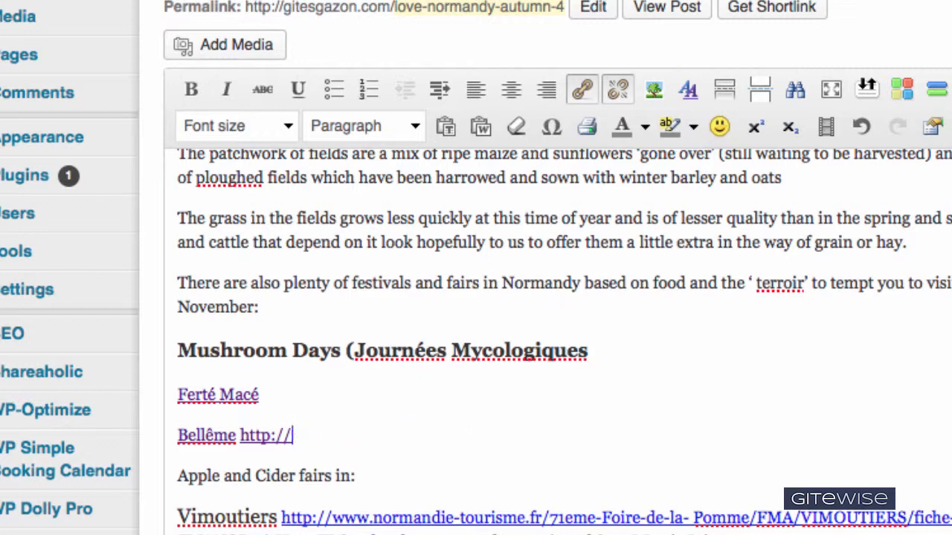
key(BackSpace)
key(BackSpace)
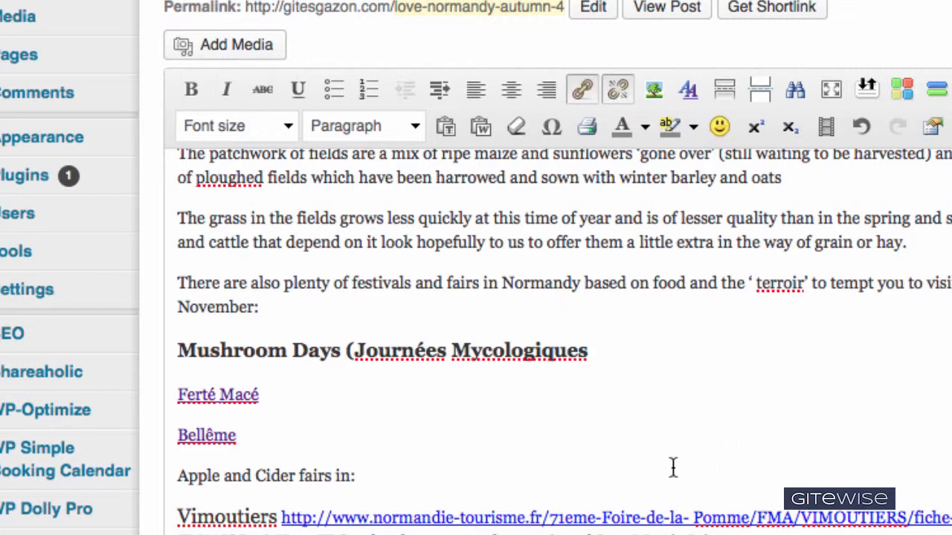
drag(265, 436, 166, 393)
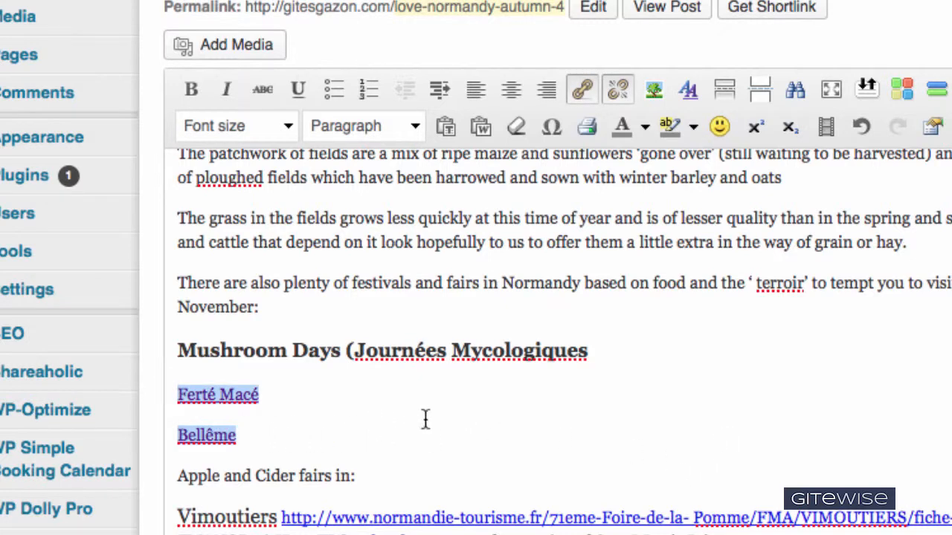
click(441, 90)
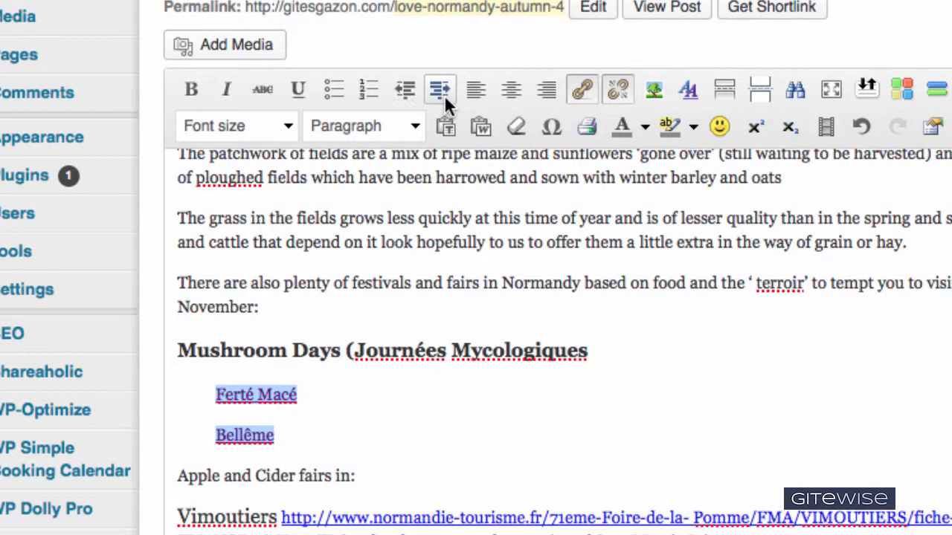
Shorten the line "Apple and Cider fairs in:" to "Apple and Cider fairs" and format it as Heading 3
scroll(406, 471, down, 3)
click(383, 389)
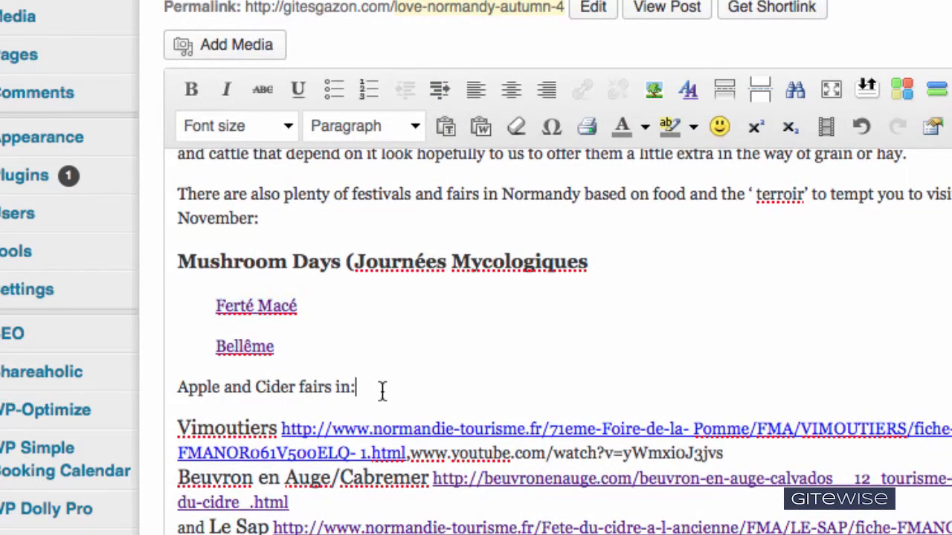
key(BackSpace)
key(BackSpace)
key(BackSpace)
click(363, 386)
drag(363, 386, 170, 386)
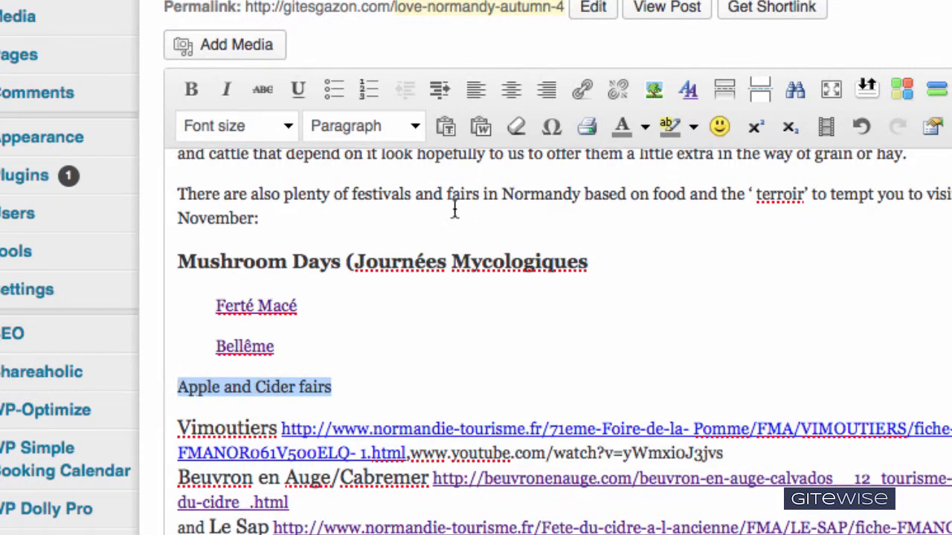
click(413, 127)
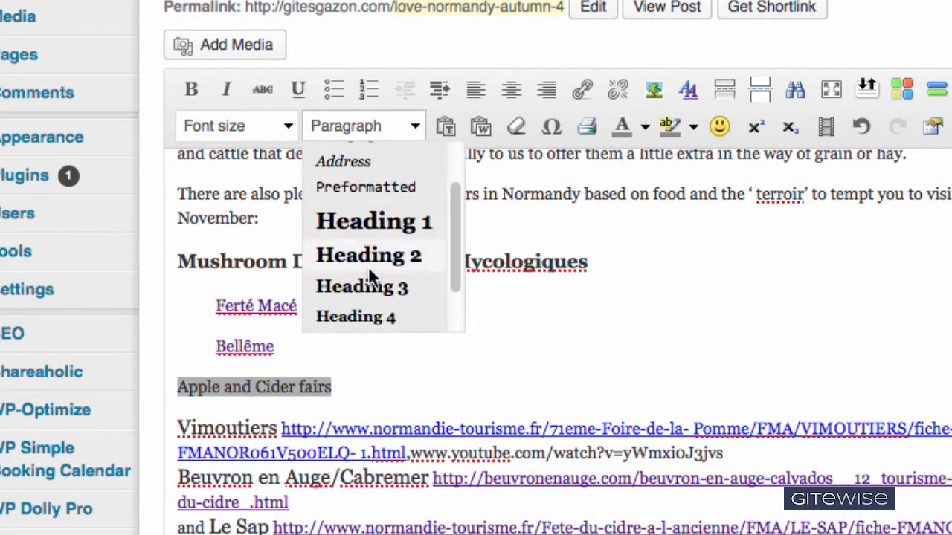
click(392, 287)
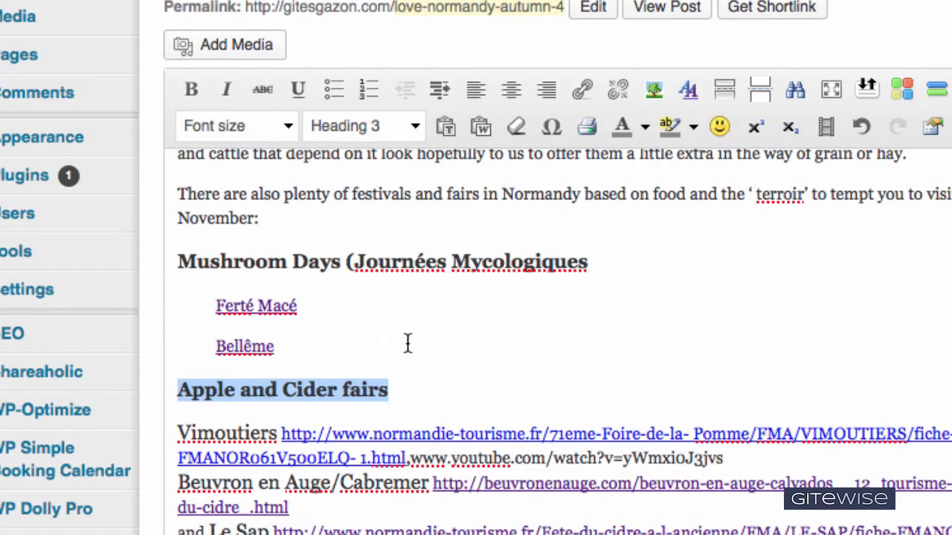
Format the indented Ferté Macé and Bellême links as Heading 4
scroll(408, 354, down, 3)
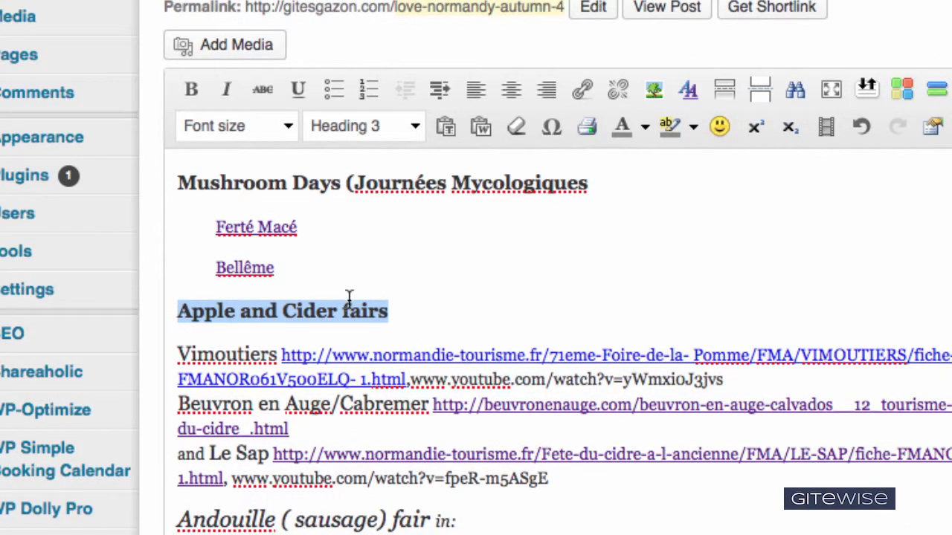
click(290, 267)
drag(290, 268, 213, 219)
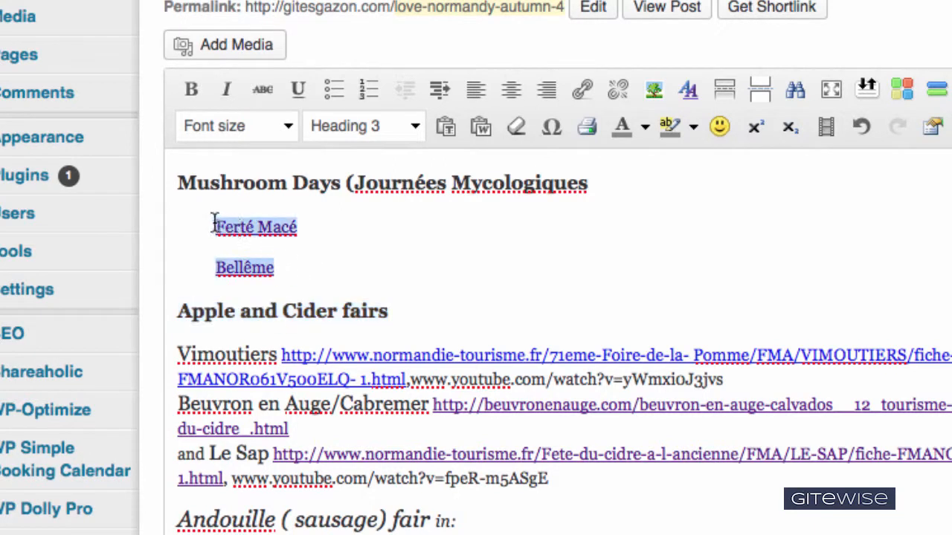
click(415, 127)
scroll(382, 287, down, 1)
click(382, 287)
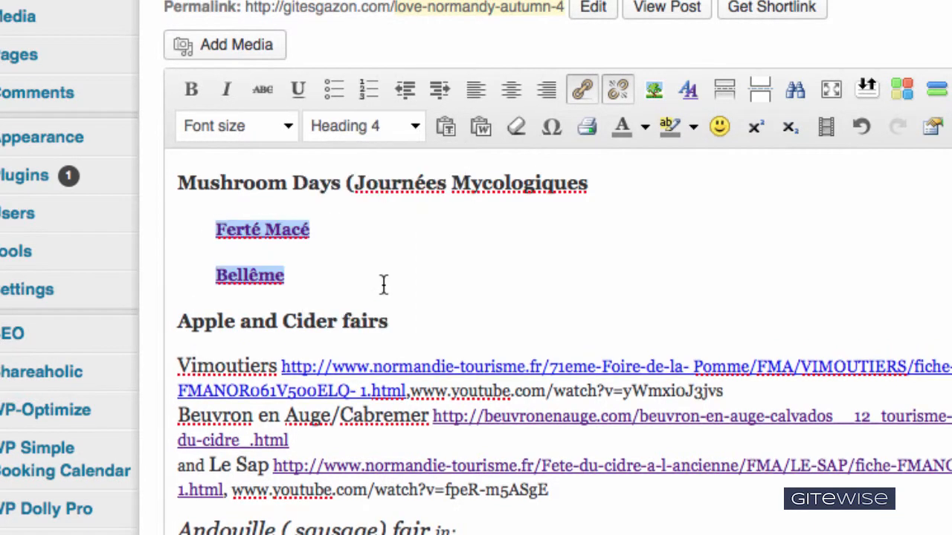
click(421, 318)
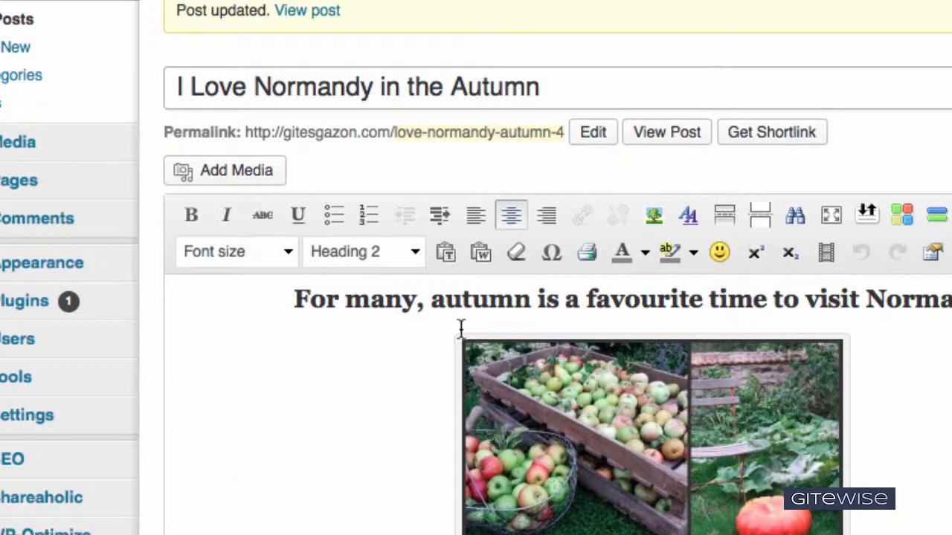
Set the Ferté Macé and Bellême links under Mushroom Days back to the Paragraph format
scroll(360, 353, down, 10)
scroll(362, 350, up, 2)
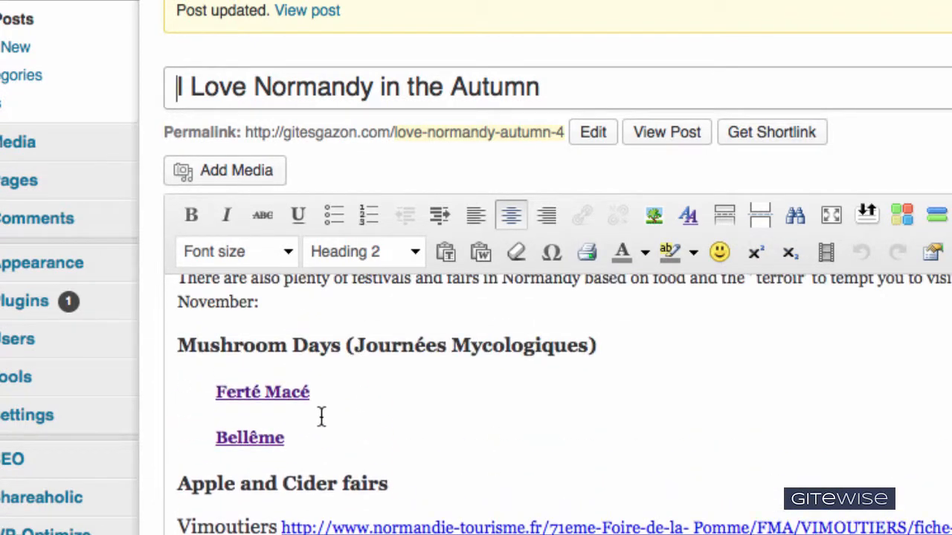
drag(312, 438, 192, 393)
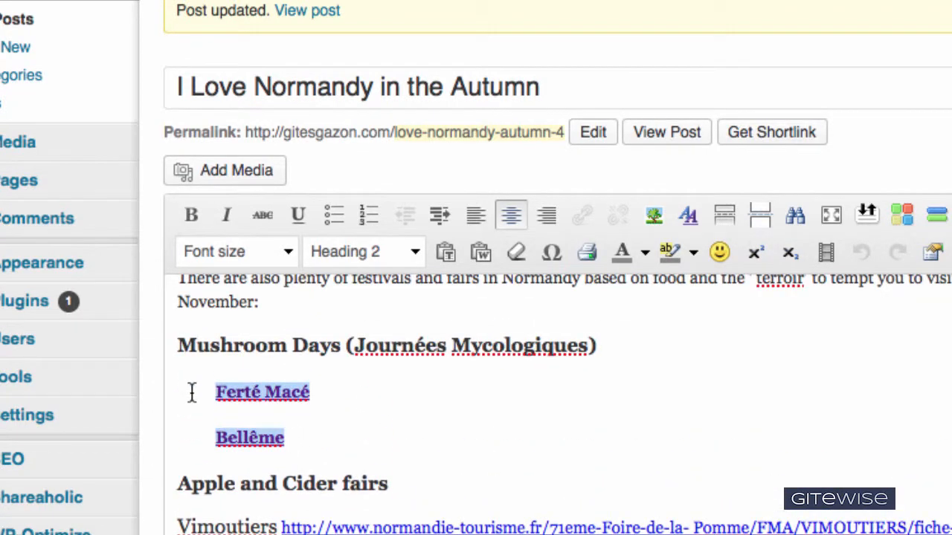
click(414, 249)
click(388, 311)
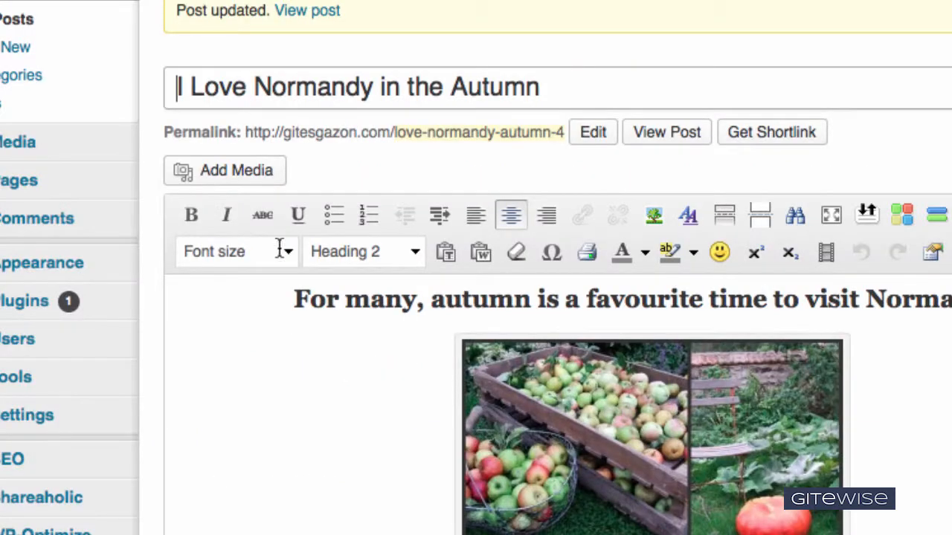
Open the link settings of the normandie-tourisme.fr URL beside Vimoutiers under Apple and Cider fairs
scroll(280, 344, down, 5)
scroll(280, 344, down, 10)
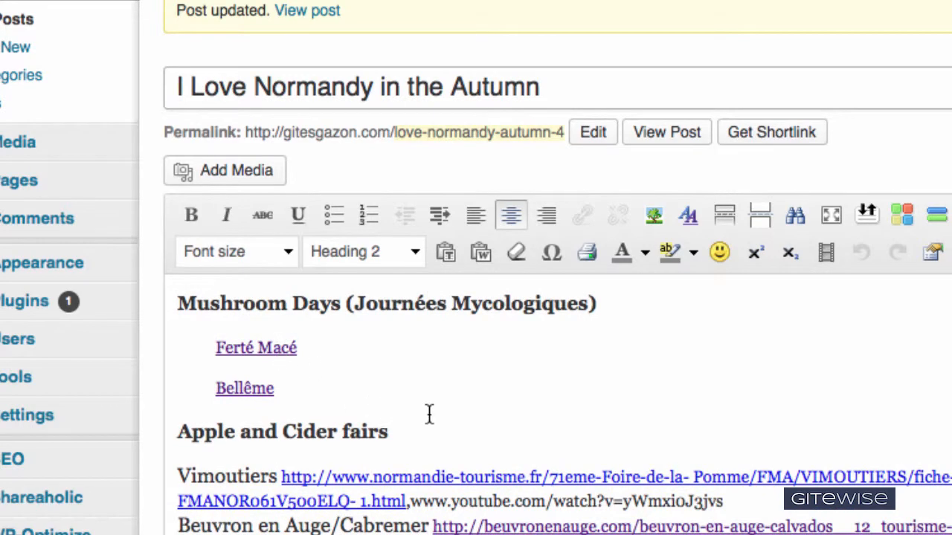
scroll(417, 417, down, 1)
drag(277, 431, 177, 430)
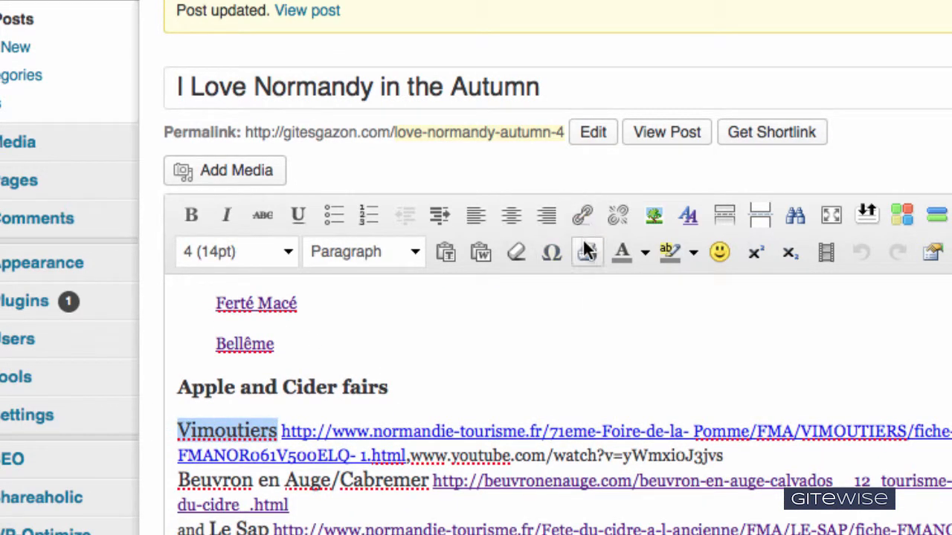
click(571, 430)
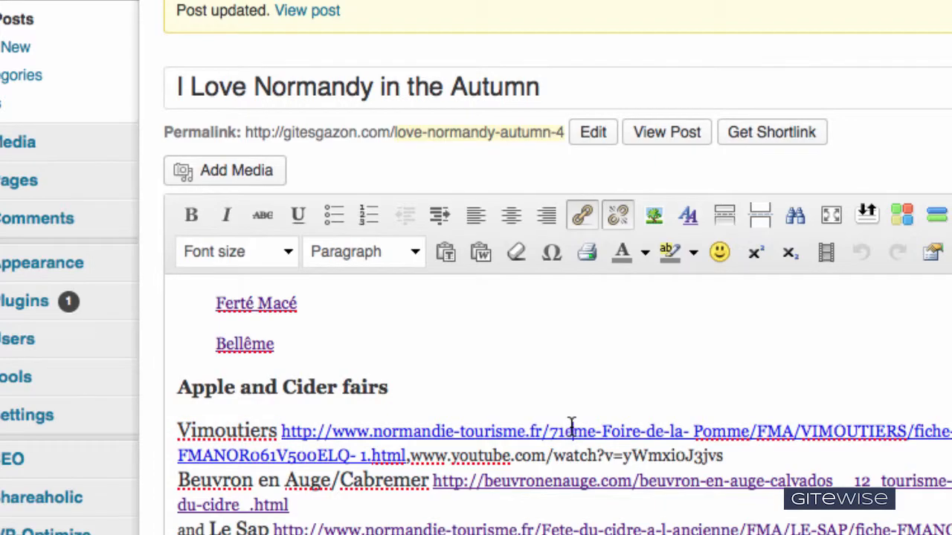
click(583, 214)
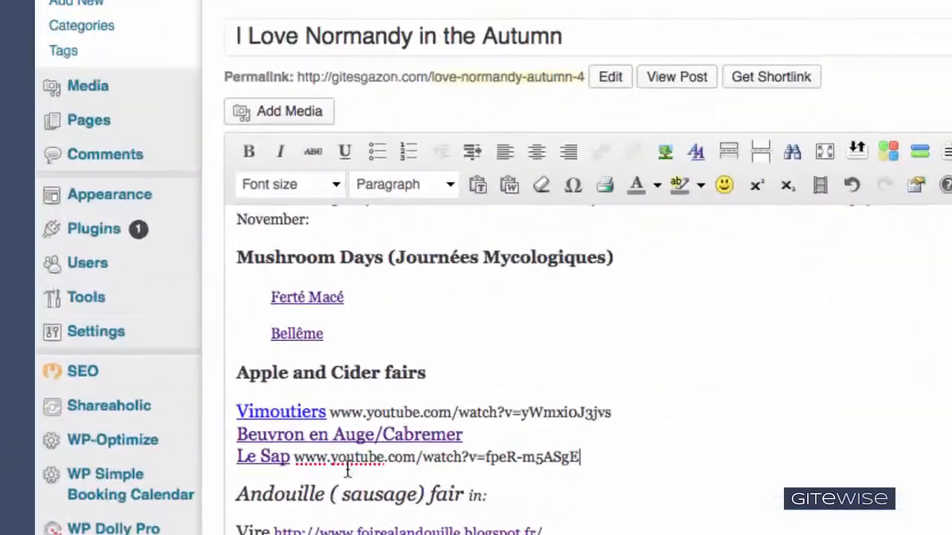
Remove the formatting from the Vimoutiers, Beuvron en Auge/Cabremer and Le Sap lines and indent them one level
drag(557, 484, 175, 431)
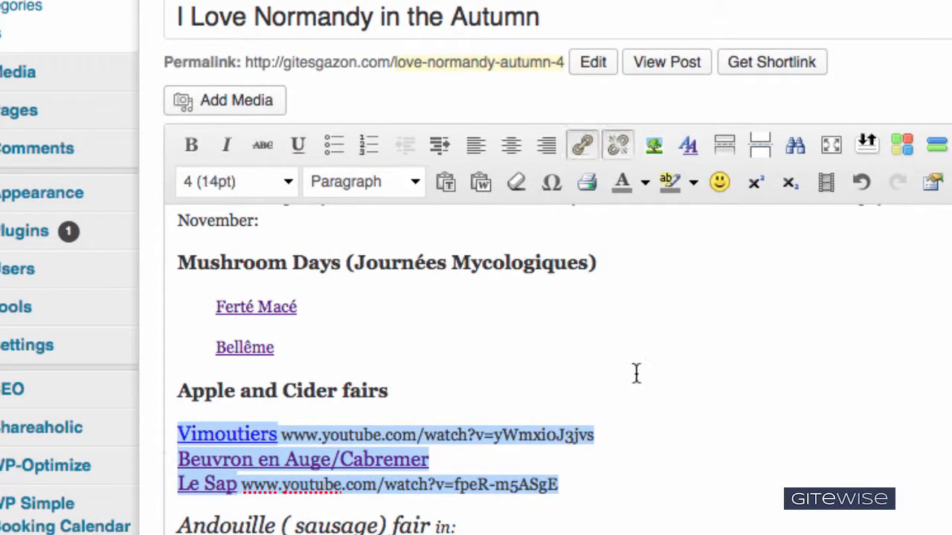
click(516, 182)
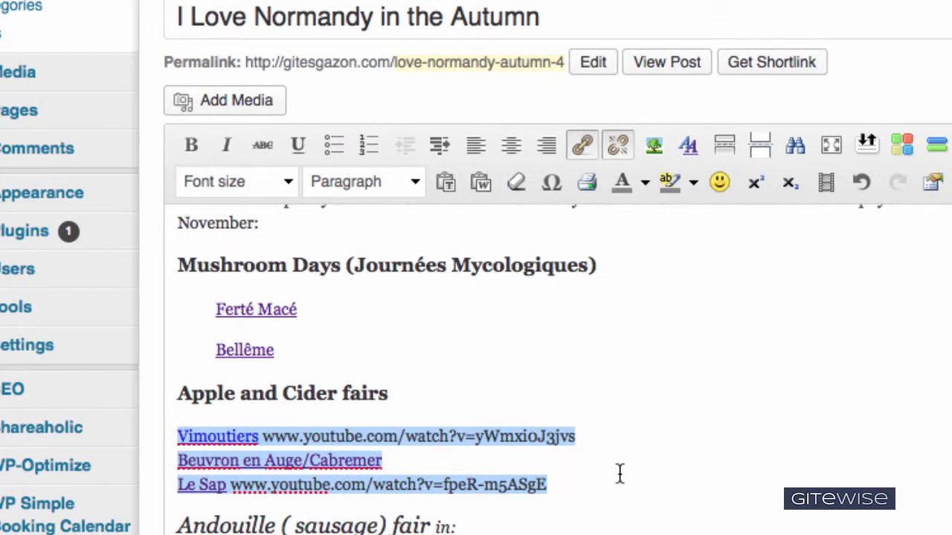
click(440, 145)
click(659, 477)
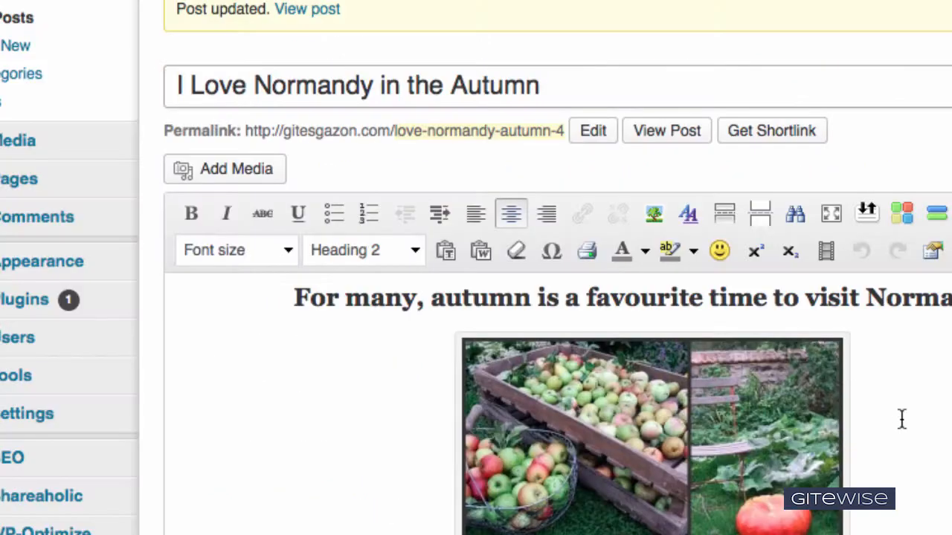
Replace the line break after the Vimoutiers YouTube address with a paragraph break before Beuvron en Auge/Cabremer
scroll(558, 402, down, 5)
scroll(558, 402, down, 5)
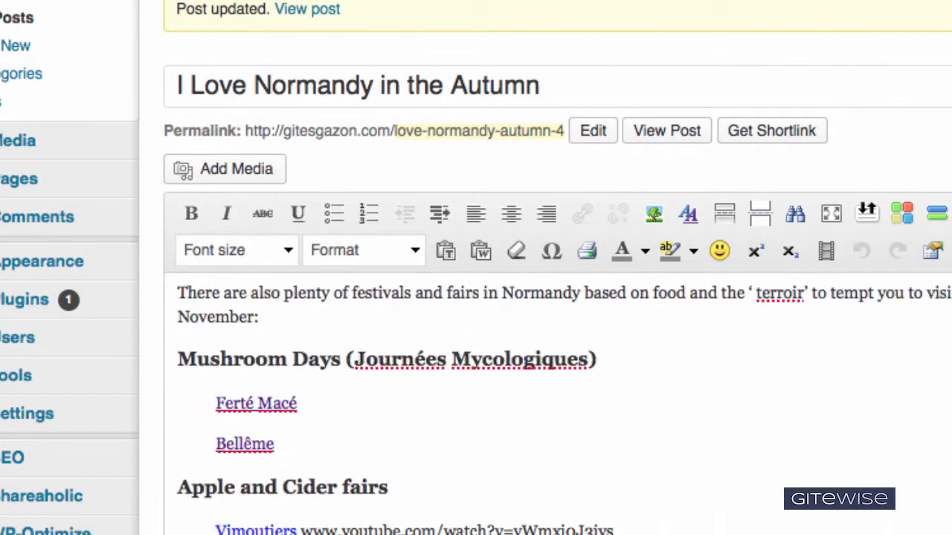
click(882, 425)
scroll(670, 375, down, 4)
click(672, 378)
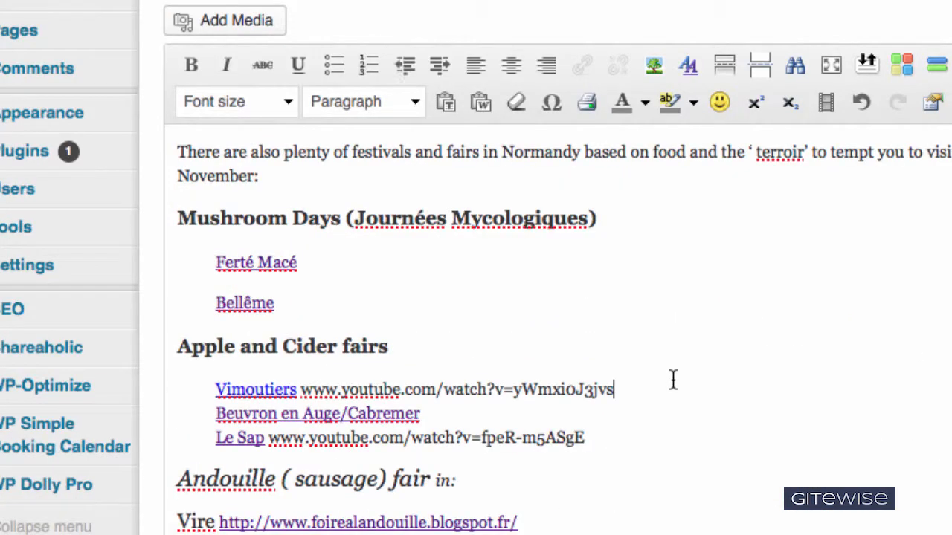
key(Delete)
key(Return)
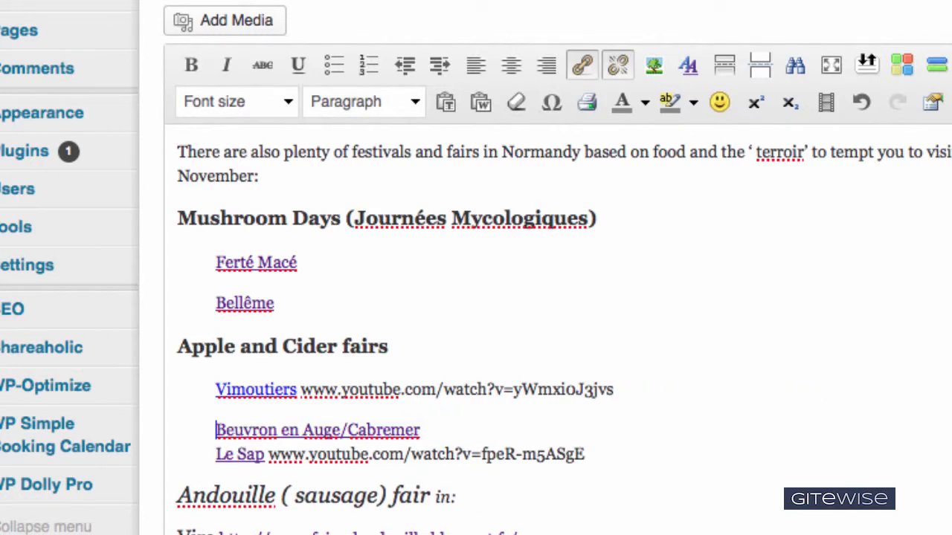
Separate Le Sap from the Beuvron en Auge/Cabremer line with a paragraph break
click(536, 424)
key(Return)
key(BackSpace)
key(Return)
key(BackSpace)
key(BackSpace)
key(Return)
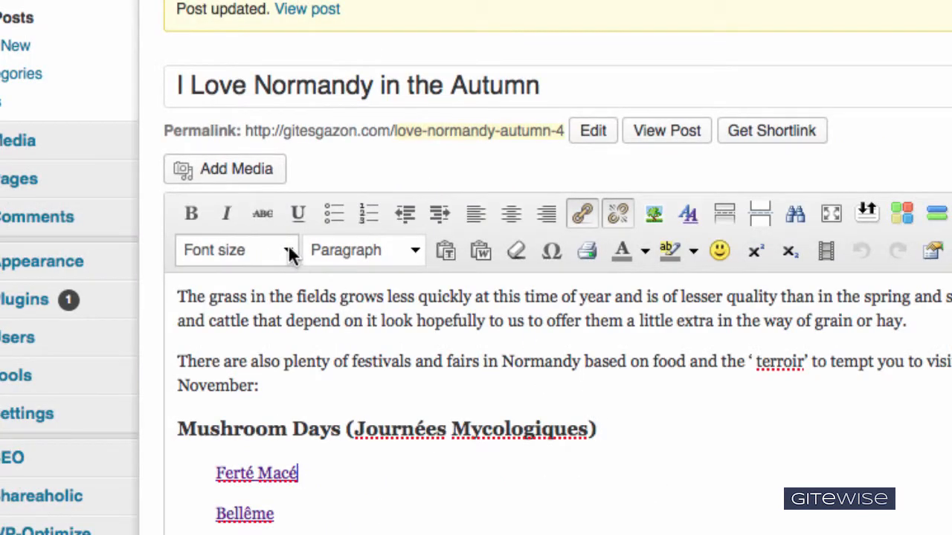
Review the available font sizes and the paragraph and heading formats without applying any of them
click(288, 252)
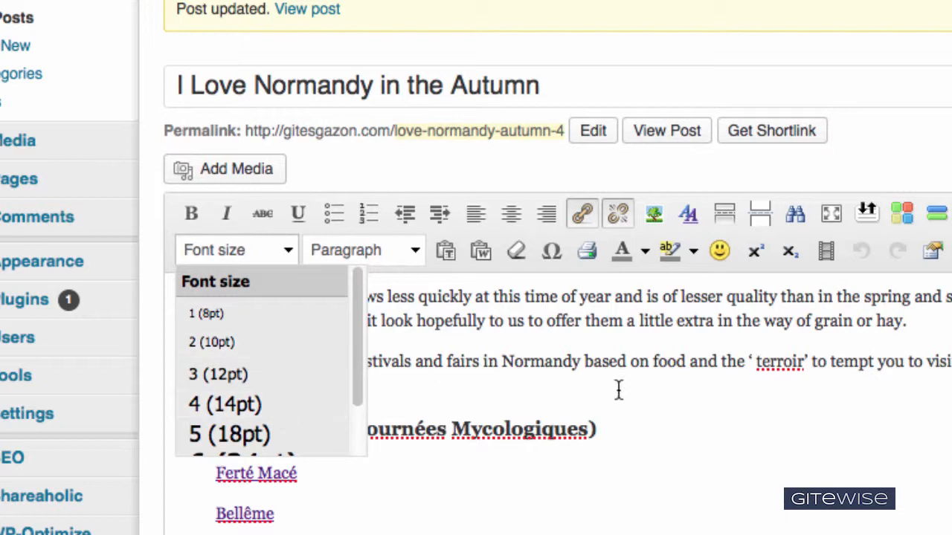
click(640, 363)
click(388, 487)
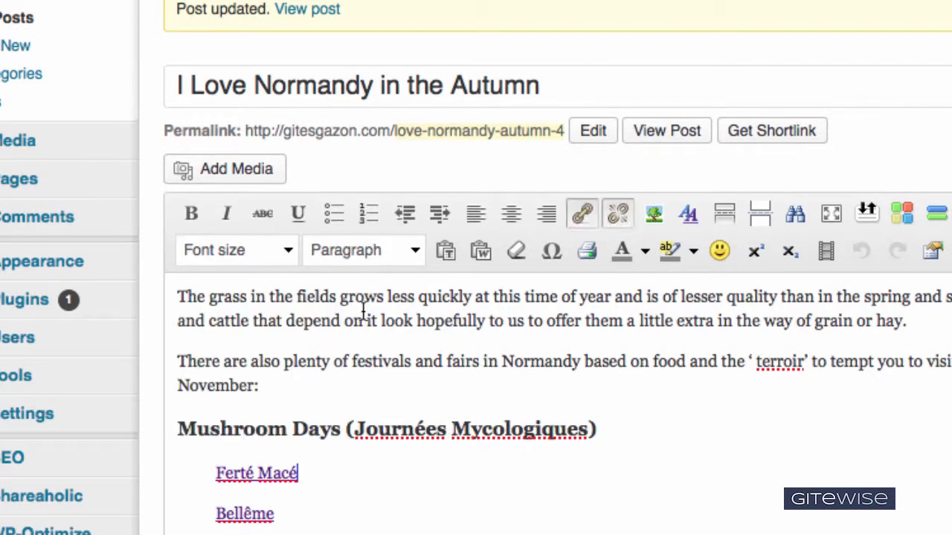
click(415, 250)
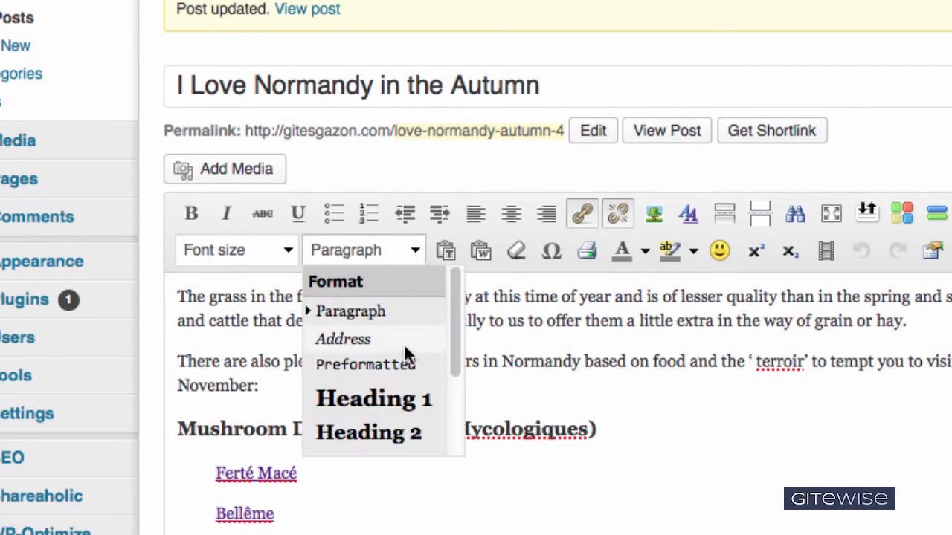
scroll(413, 408, down, 2)
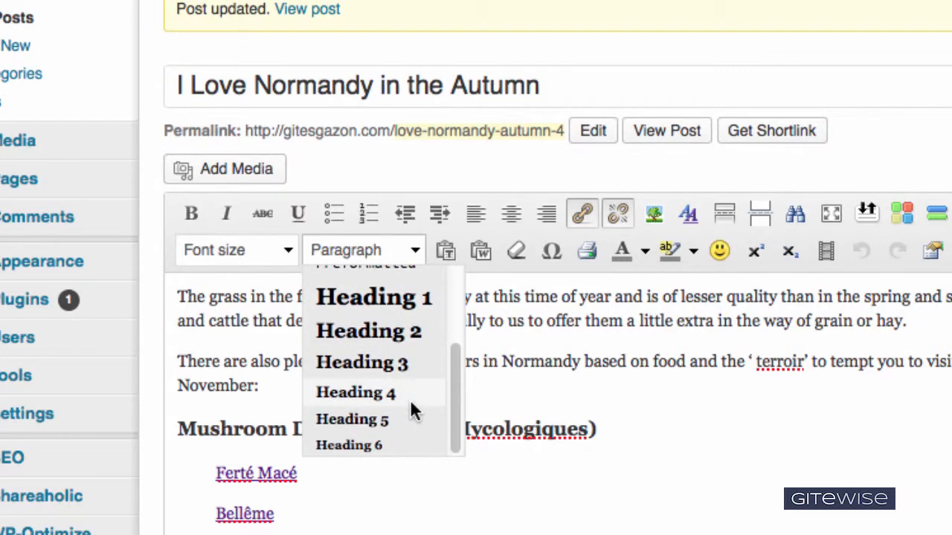
scroll(410, 399, up, 2)
click(632, 429)
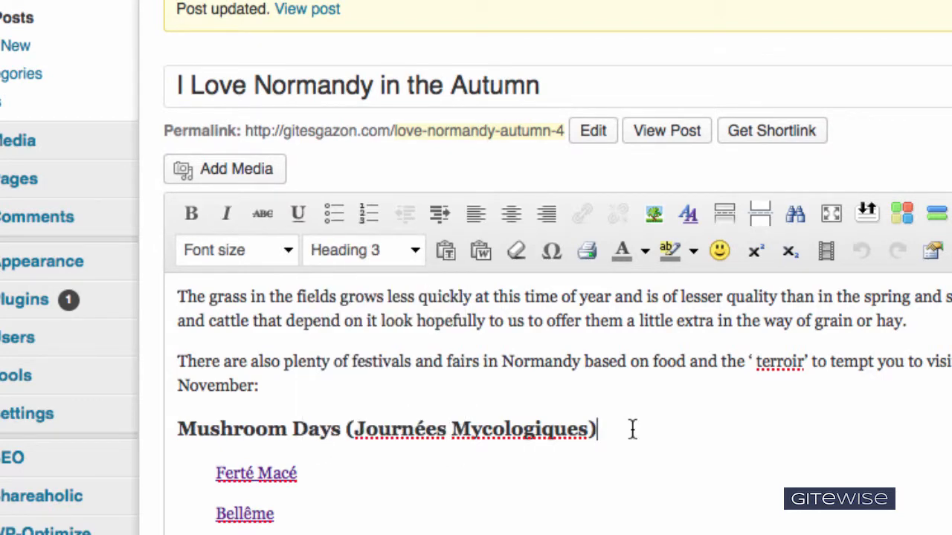
Try Heading 4 on the Mushroom Days (Journées Mycologiques) line and set it back to Heading 3
scroll(631, 429, down, 2)
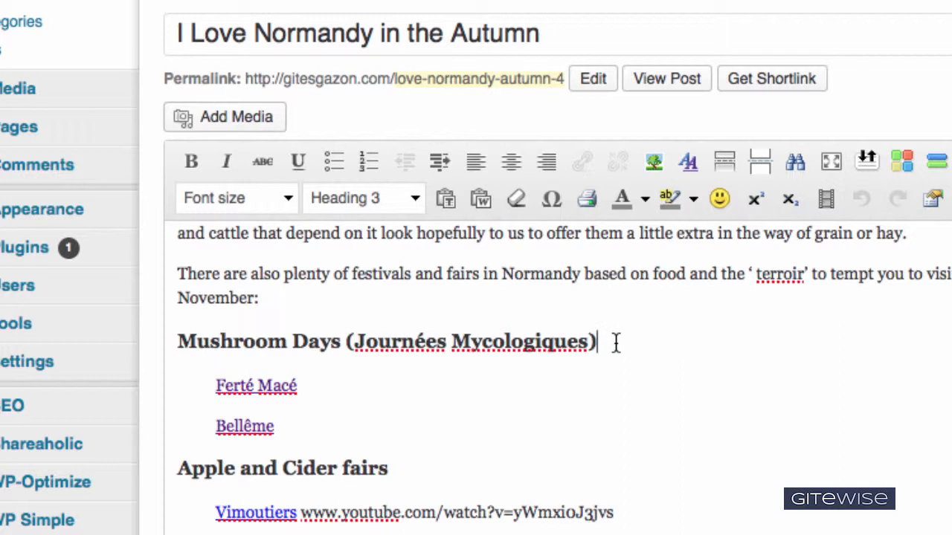
click(416, 196)
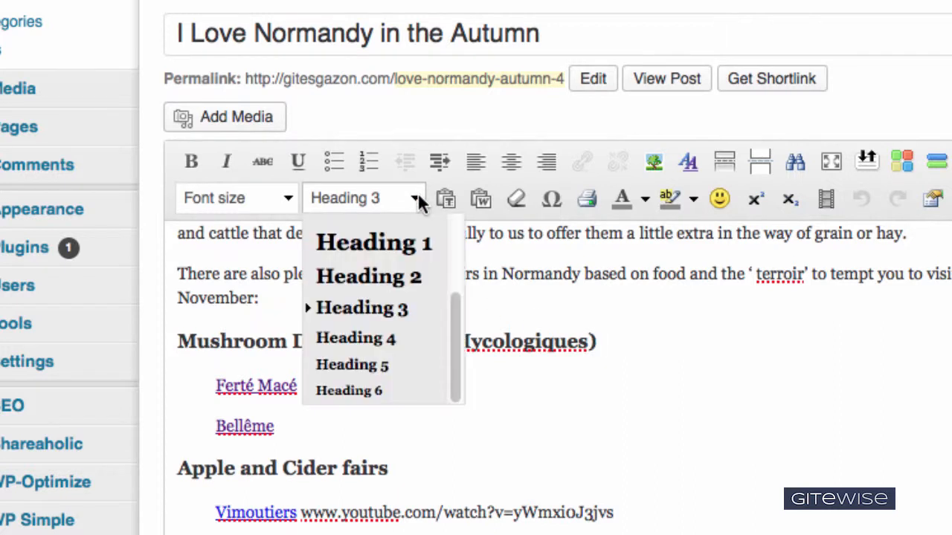
click(394, 339)
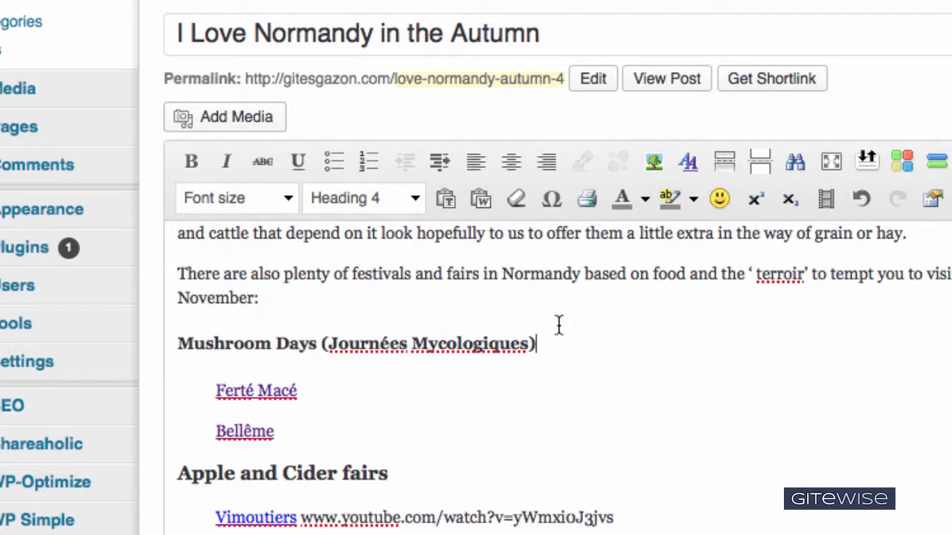
click(413, 198)
click(399, 310)
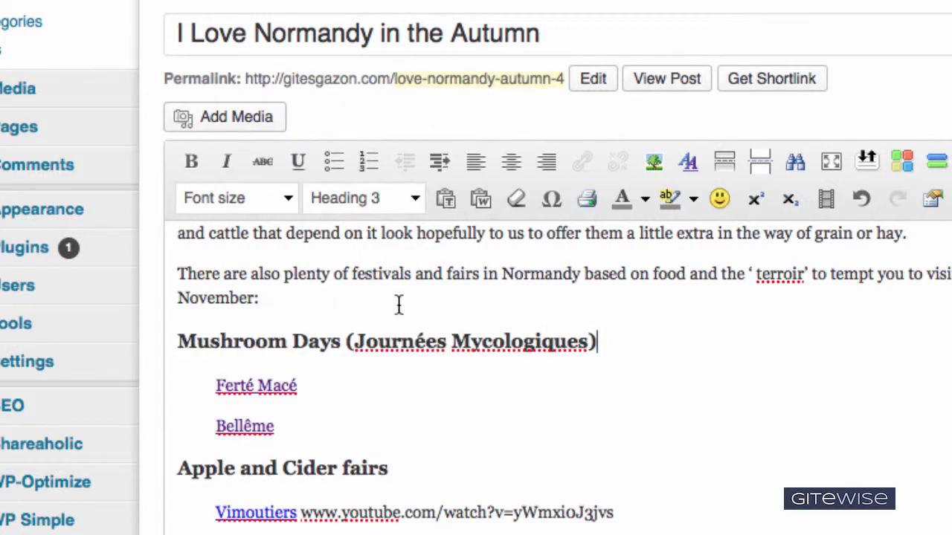
Turn the Ferté Macé and Bellême entries under Mushroom Days into a bulleted list
click(379, 392)
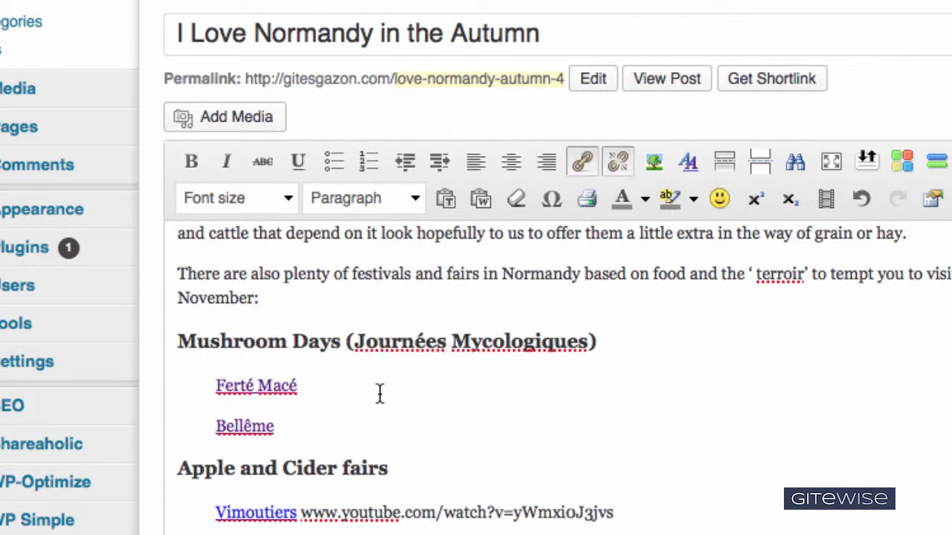
drag(285, 429, 214, 385)
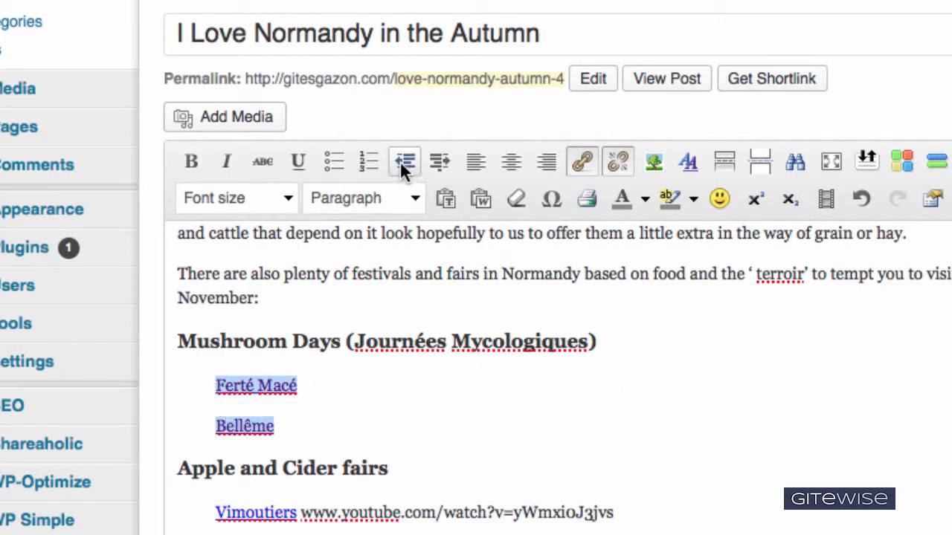
click(335, 160)
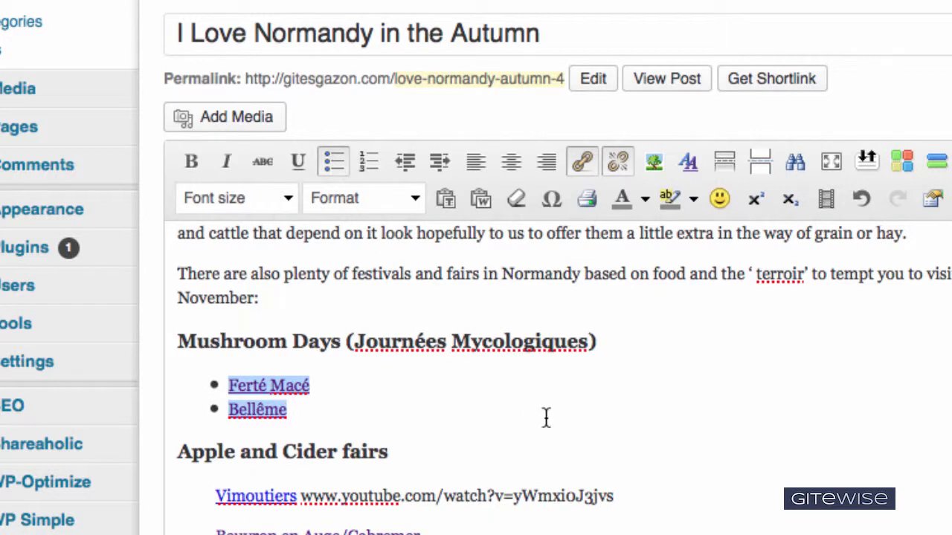